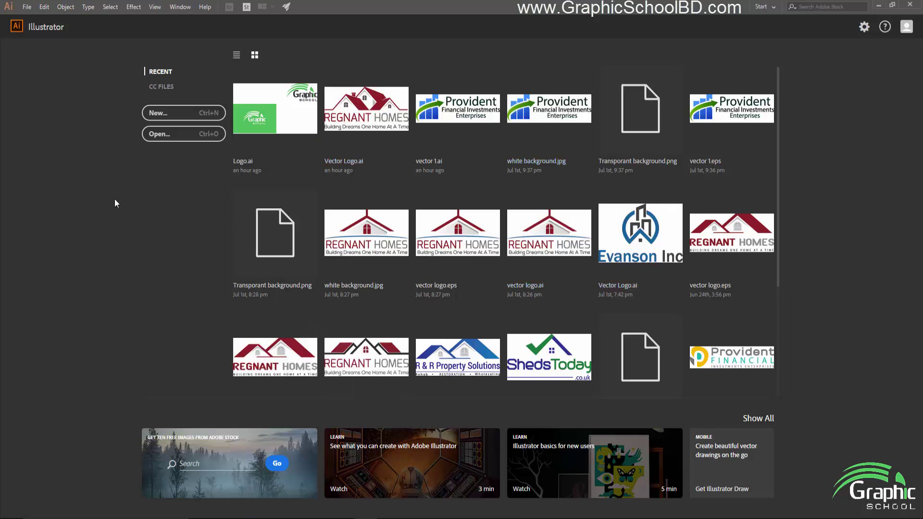
# - Open the recent file Logo.ai and select the dark Graphic School logo to inspect it
pyautogui.click(306, 118)
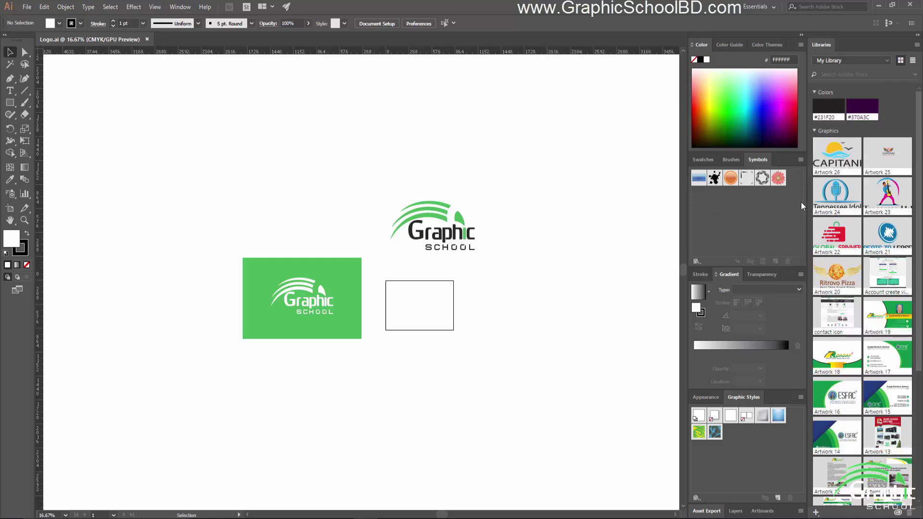
pyautogui.moveTo(363, 168); pyautogui.dragTo(520, 265)
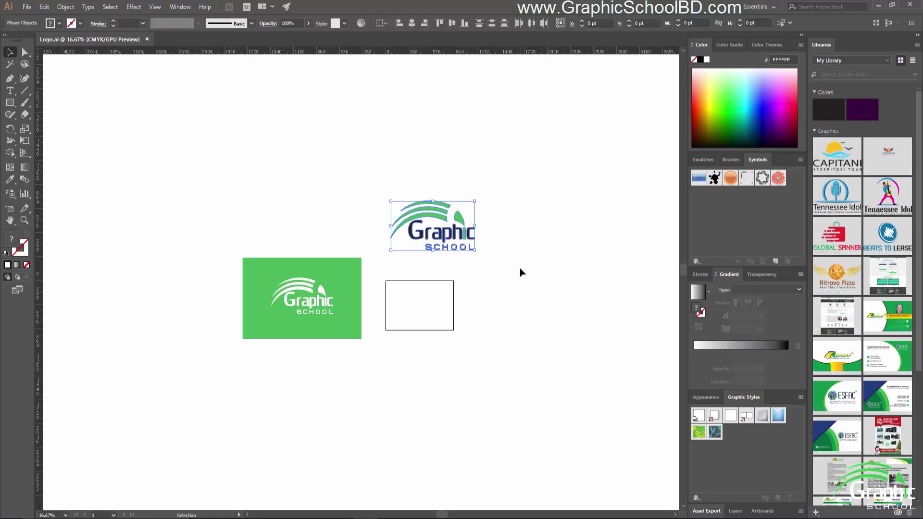
pyautogui.click(465, 471)
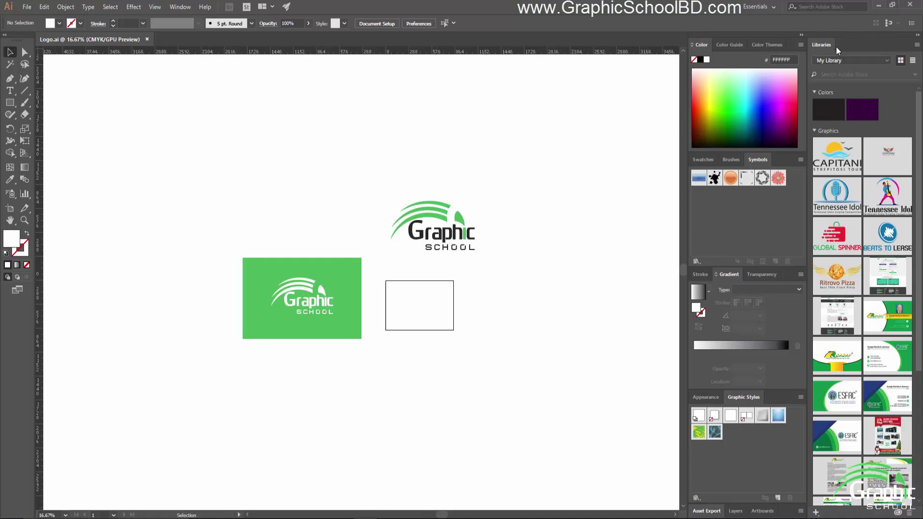
# - Add the whole dark Graphic School logo to the graphics in My Library
pyautogui.moveTo(328, 176); pyautogui.dragTo(389, 172)
pyautogui.click(532, 284)
pyautogui.moveTo(442, 216); pyautogui.dragTo(865, 291)
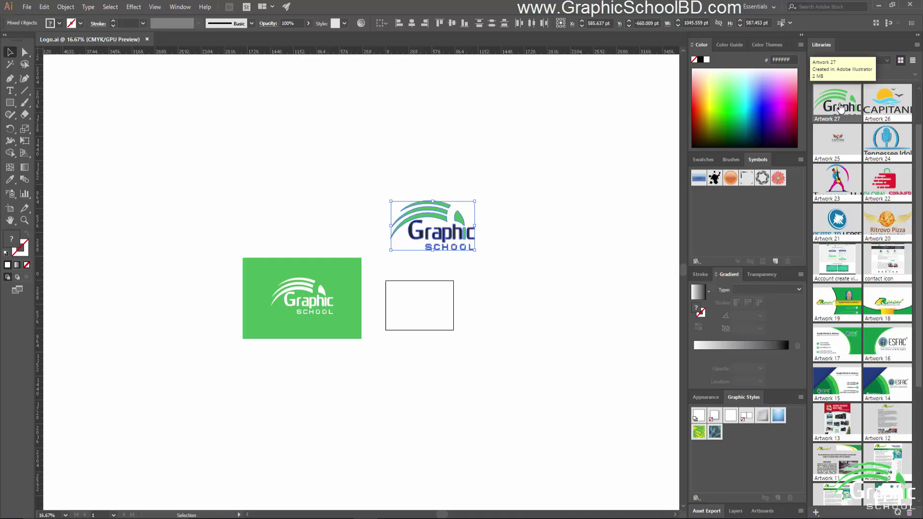
pyautogui.click(565, 147)
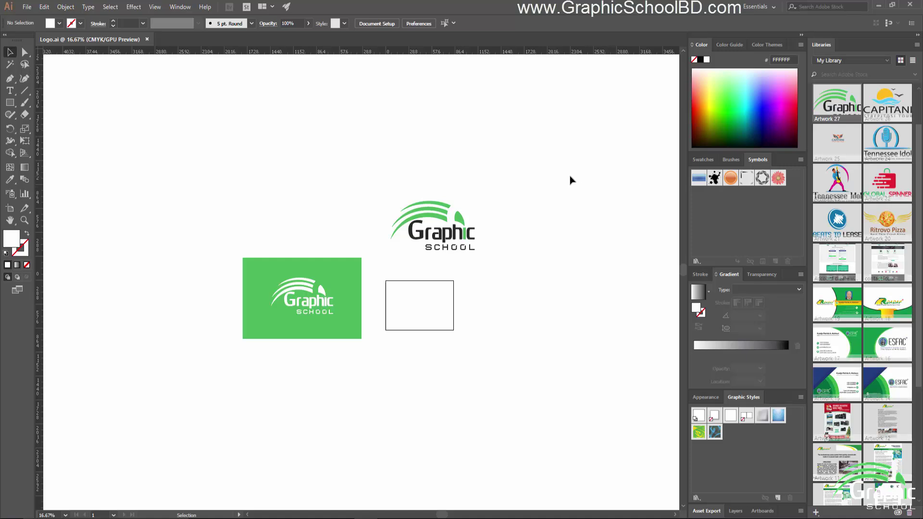
# - Try moving the logo's green arc group upward, and undo the move
pyautogui.moveTo(415, 153); pyautogui.dragTo(479, 271)
pyautogui.click(374, 129)
pyautogui.click(480, 272)
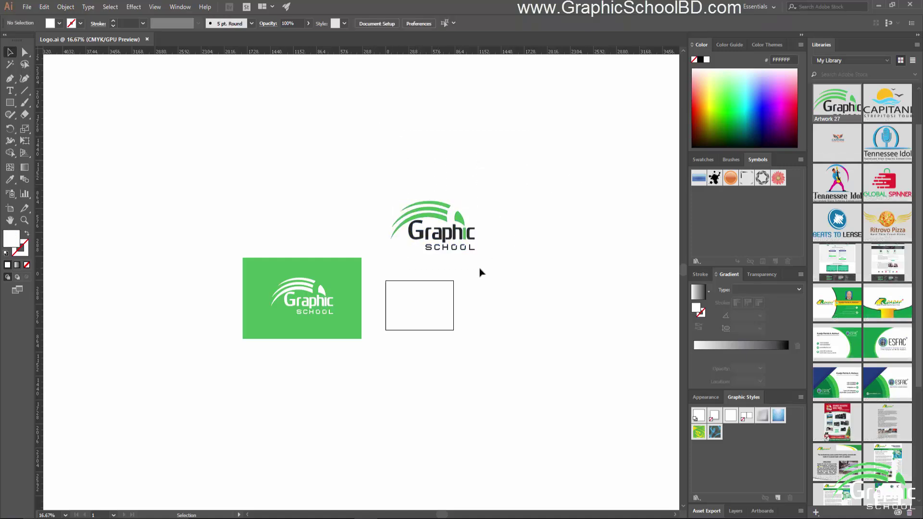
pyautogui.moveTo(463, 220); pyautogui.dragTo(463, 186)
pyautogui.hotkey('ctrl', 'z')
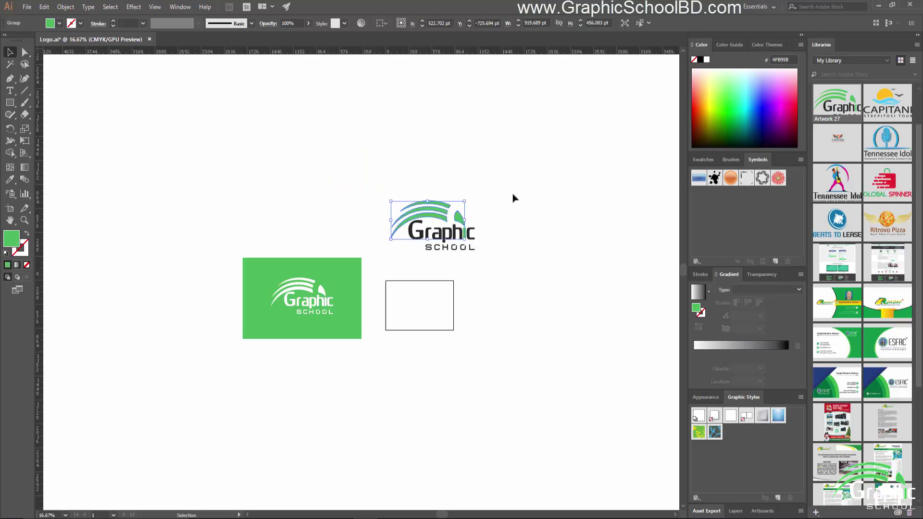
pyautogui.click(529, 204)
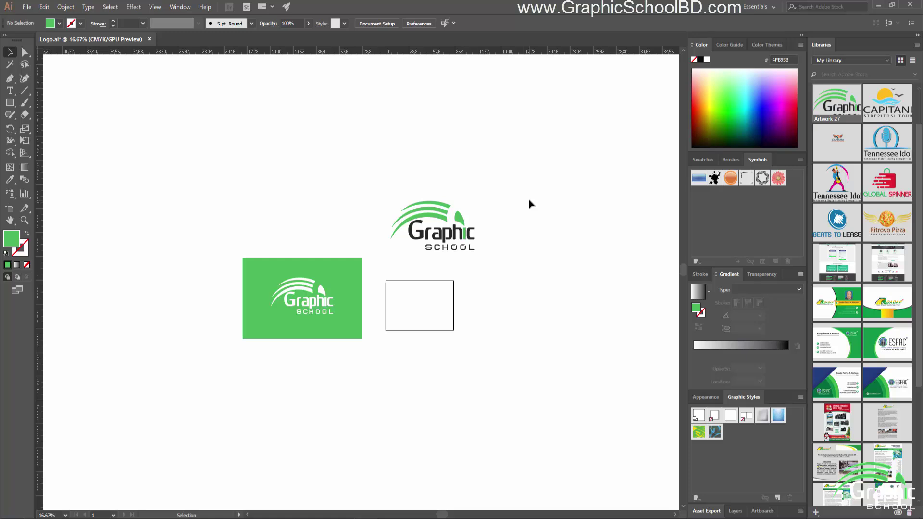
# - Close Logo.ai without saving its changes
pyautogui.moveTo(525, 273)
pyautogui.mouseDown()
pyautogui.moveTo(408, 164)
pyautogui.moveTo(519, 262)
pyautogui.mouseUp()
pyautogui.click(407, 162)
pyautogui.click(520, 263)
pyautogui.click(150, 39)
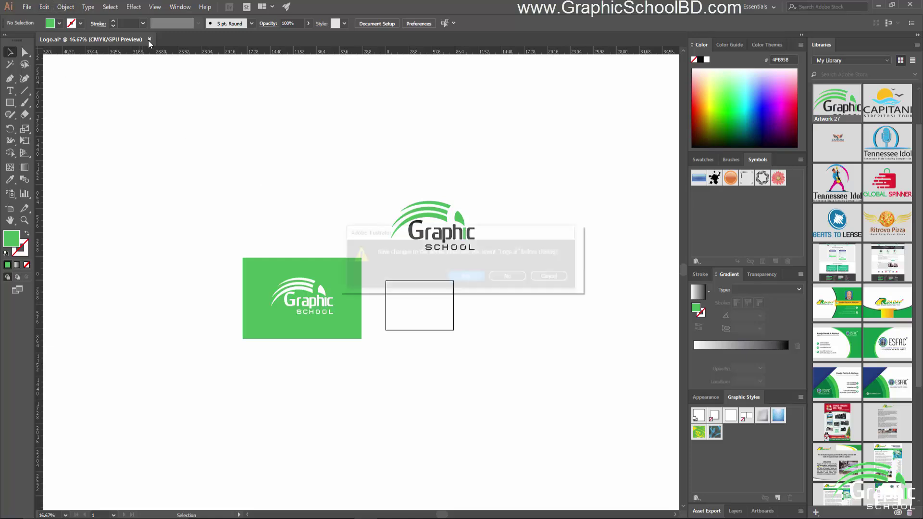
pyautogui.click(515, 276)
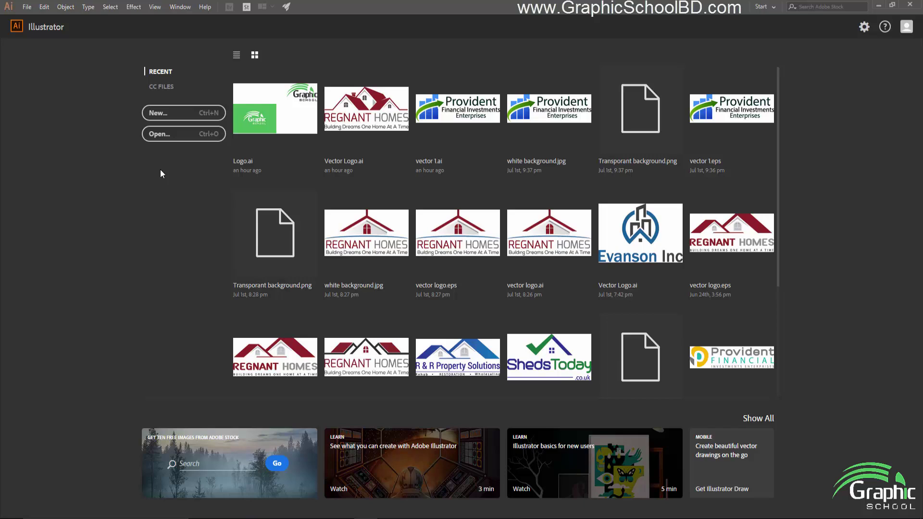
pyautogui.click(171, 139)
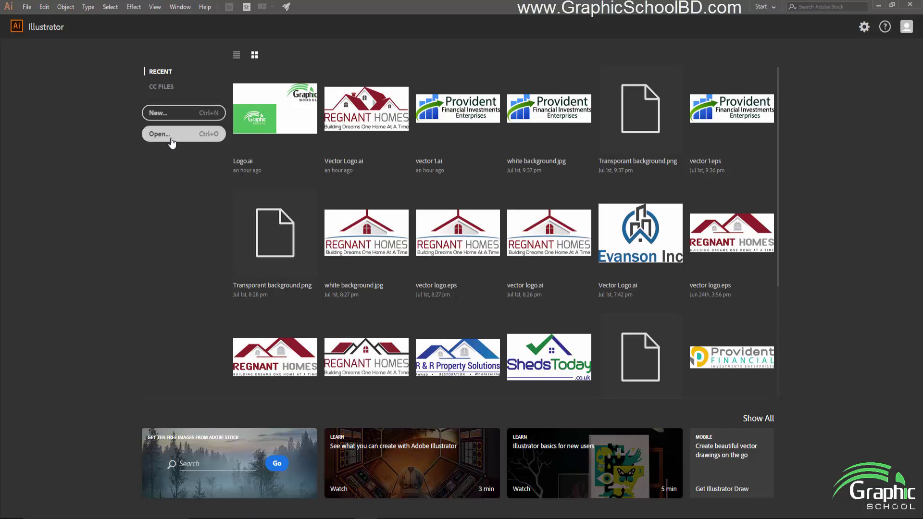
pyautogui.hotkey('ctrl', 'o')
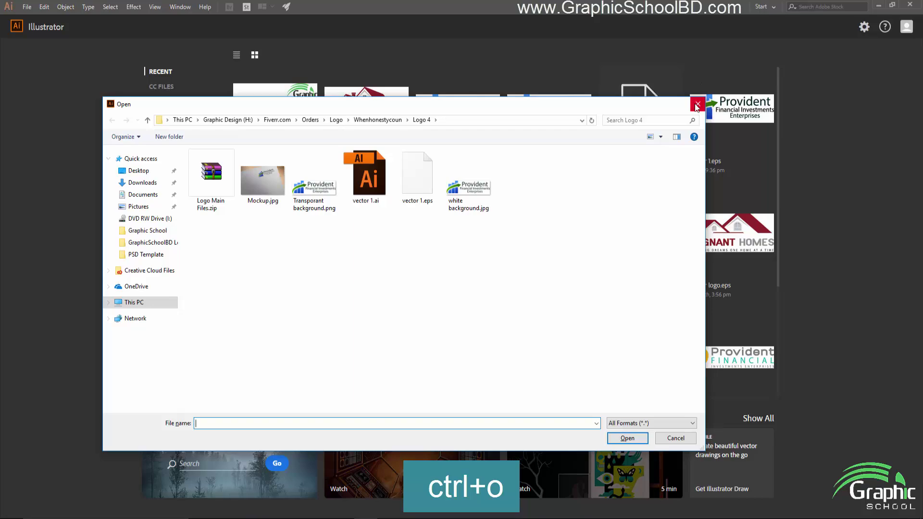
pyautogui.click(696, 106)
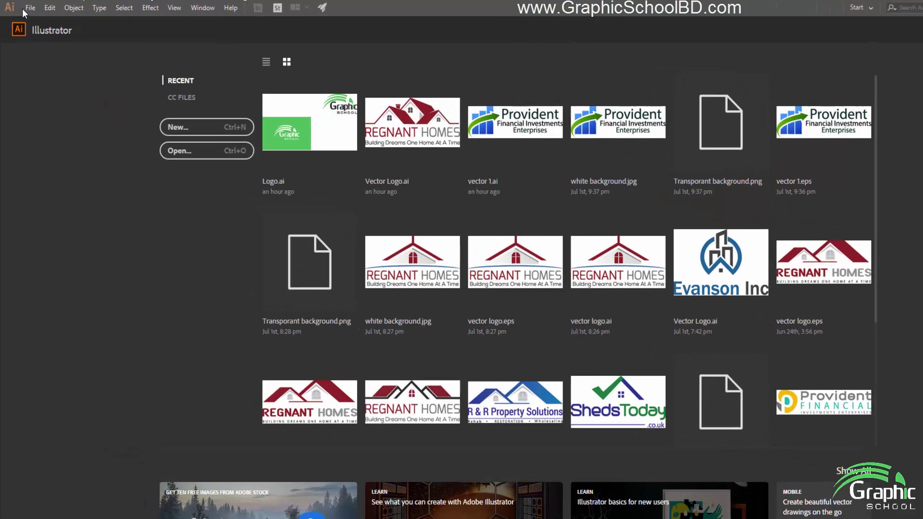
pyautogui.click(26, 7)
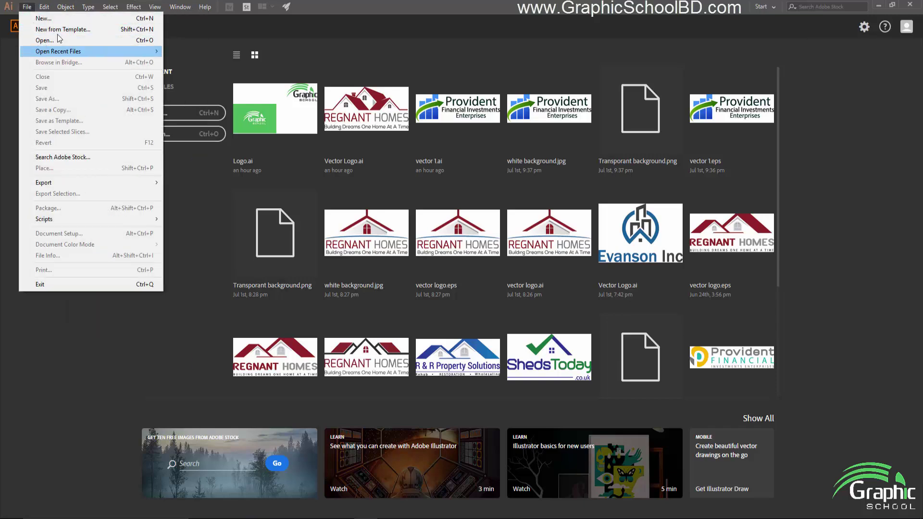
pyautogui.click(234, 38)
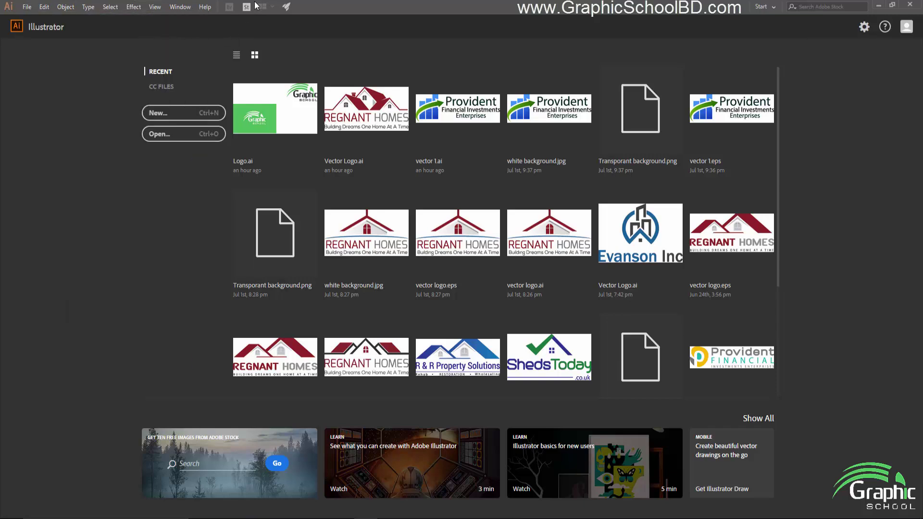
pyautogui.click(24, 8)
pyautogui.moveTo(46, 7)
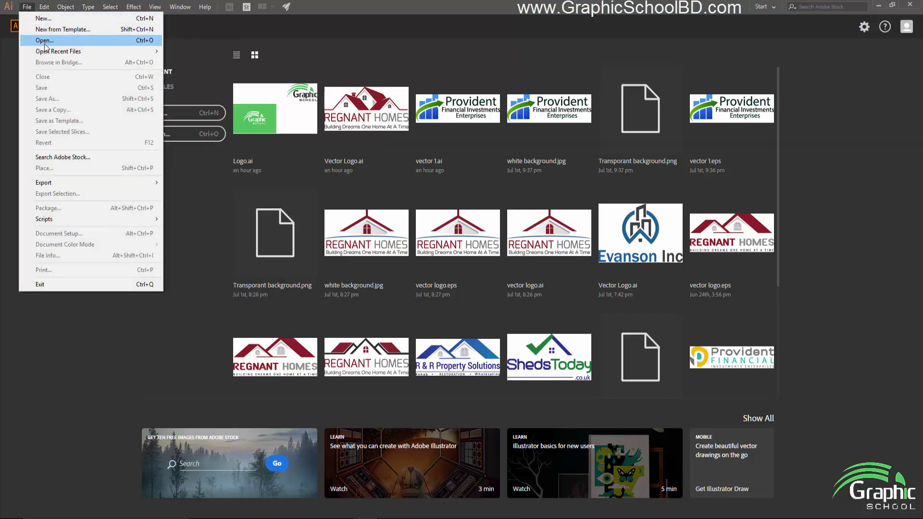
pyautogui.click(45, 40)
pyautogui.press('Escape')
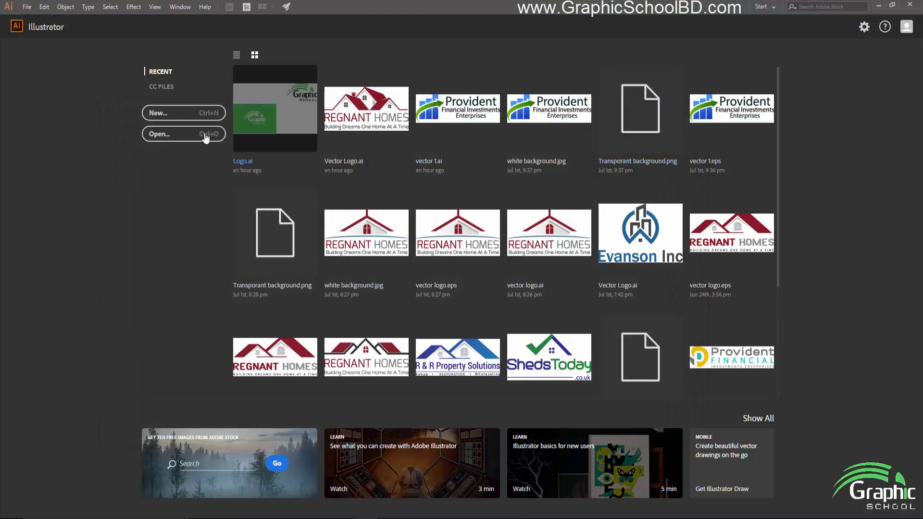
pyautogui.click(206, 138)
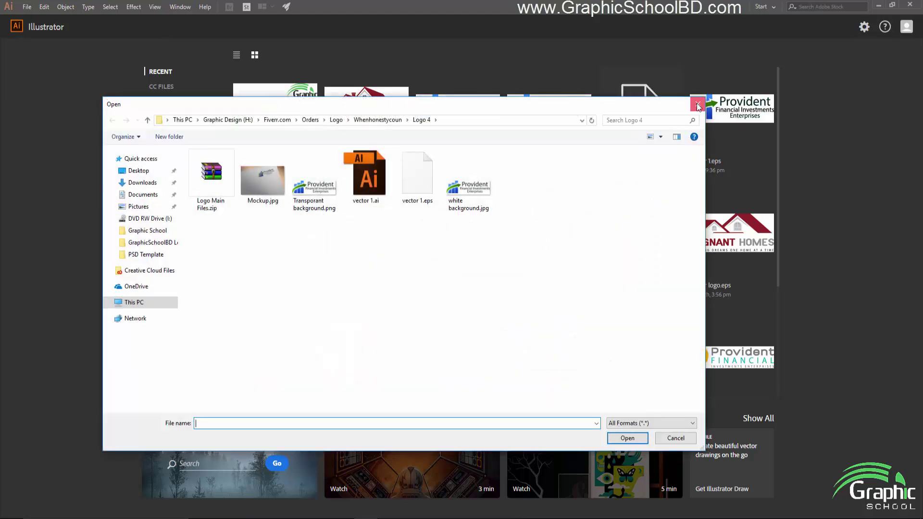
pyautogui.click(697, 104)
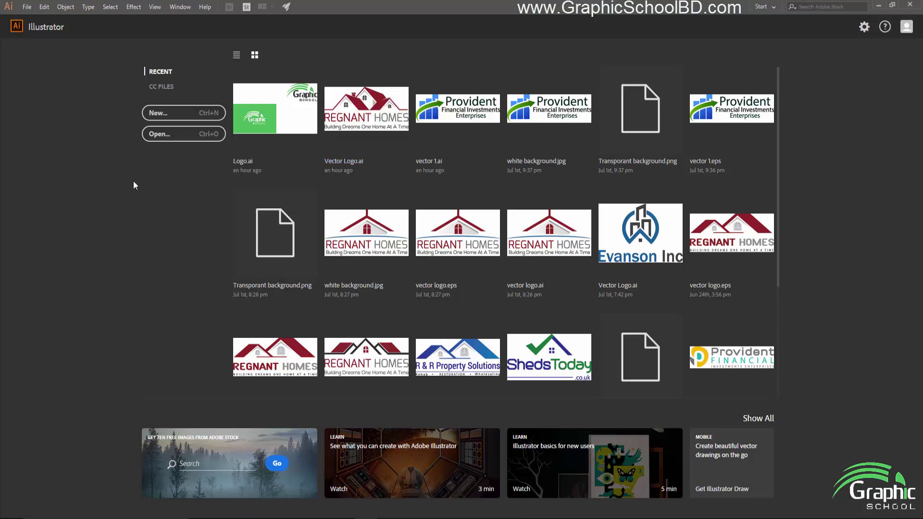
# - Open vector 1.ai from the Logo 4 folder to view it, and close the file
pyautogui.click(187, 131)
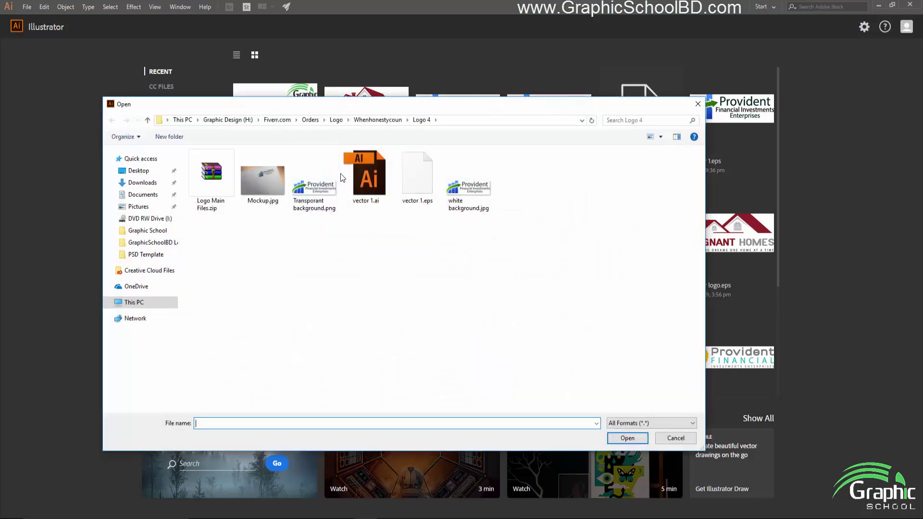
pyautogui.click(365, 177)
pyautogui.click(627, 439)
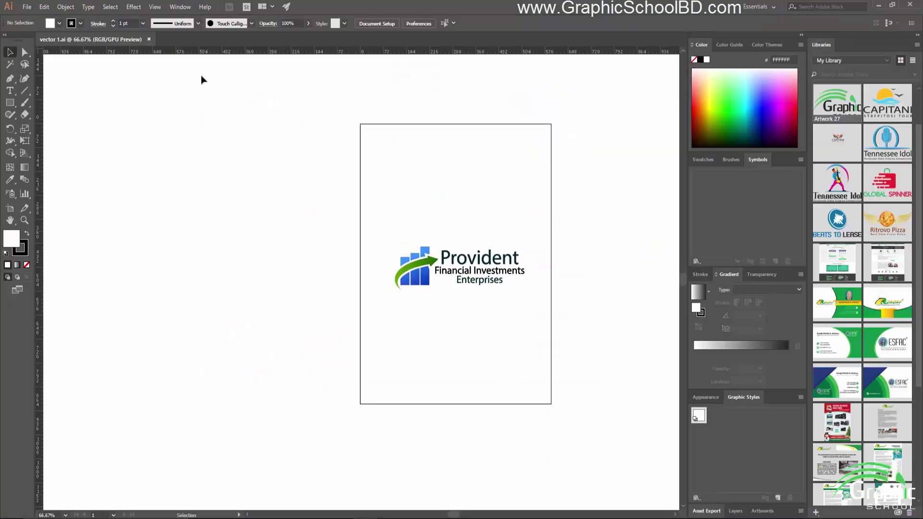
pyautogui.click(149, 39)
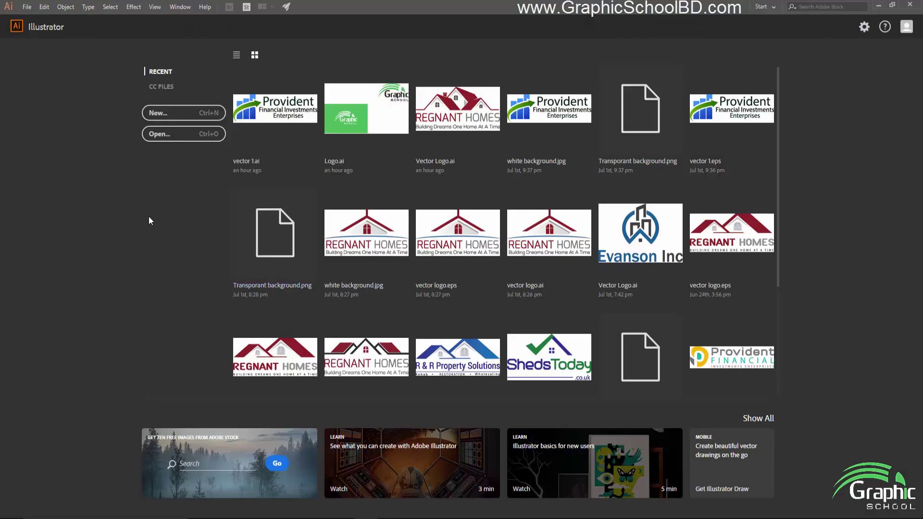
pyautogui.click(168, 114)
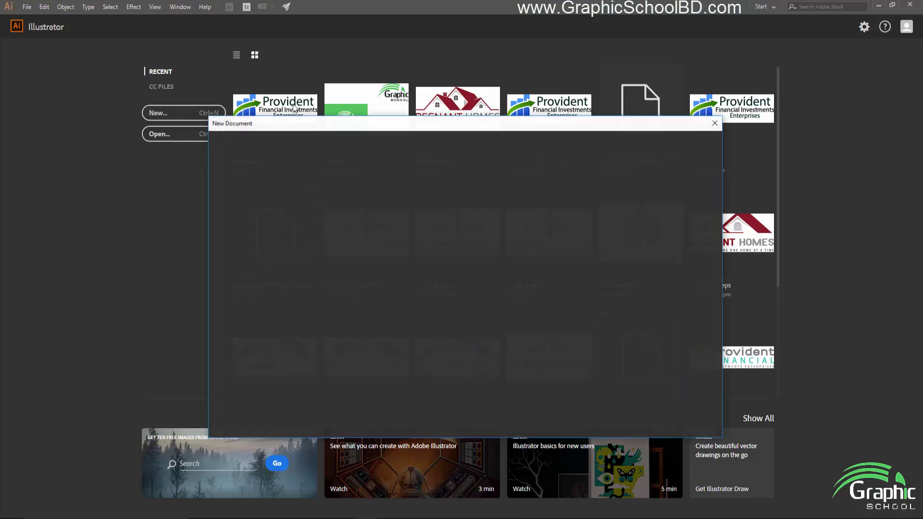
pyautogui.click(715, 125)
pyautogui.click(26, 7)
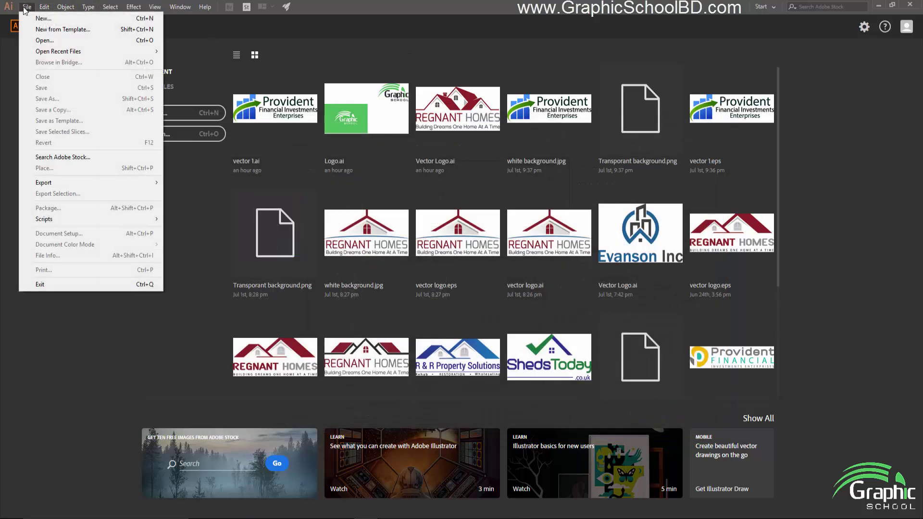
pyautogui.click(44, 19)
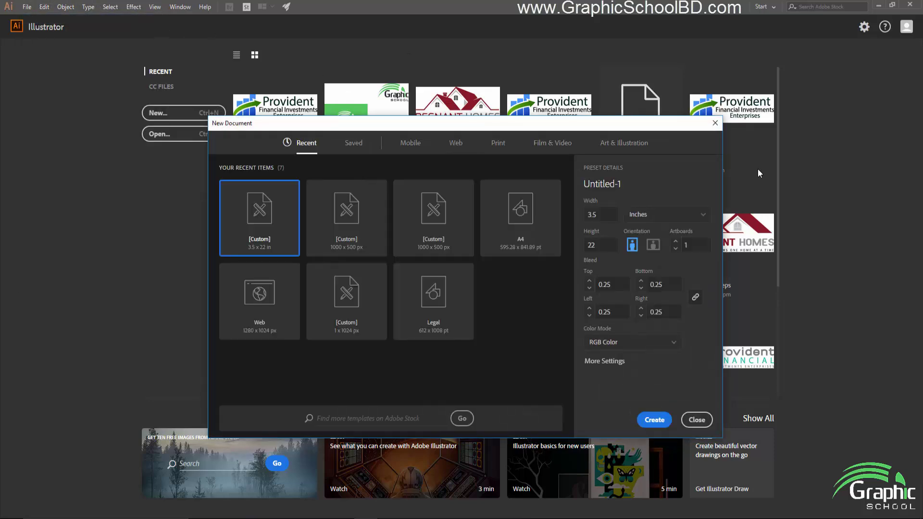
pyautogui.click(715, 123)
# - Start a new document and compare the preset details of the recent items, including 3.5 x 22 in, 1000 x 500 px, A4 and Legal
pyautogui.hotkey('ctrl', 'n')
pyautogui.click(337, 221)
pyautogui.click(498, 234)
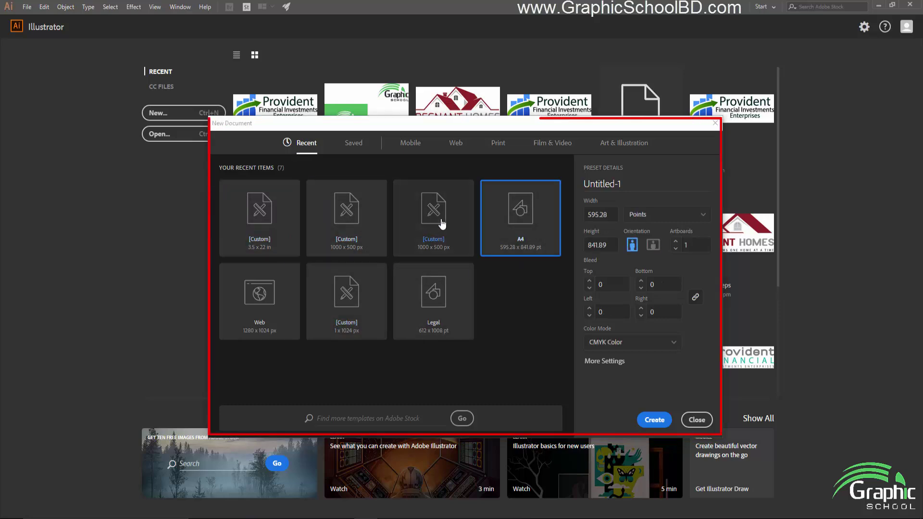
pyautogui.click(433, 209)
pyautogui.click(260, 225)
pyautogui.click(349, 224)
pyautogui.click(426, 226)
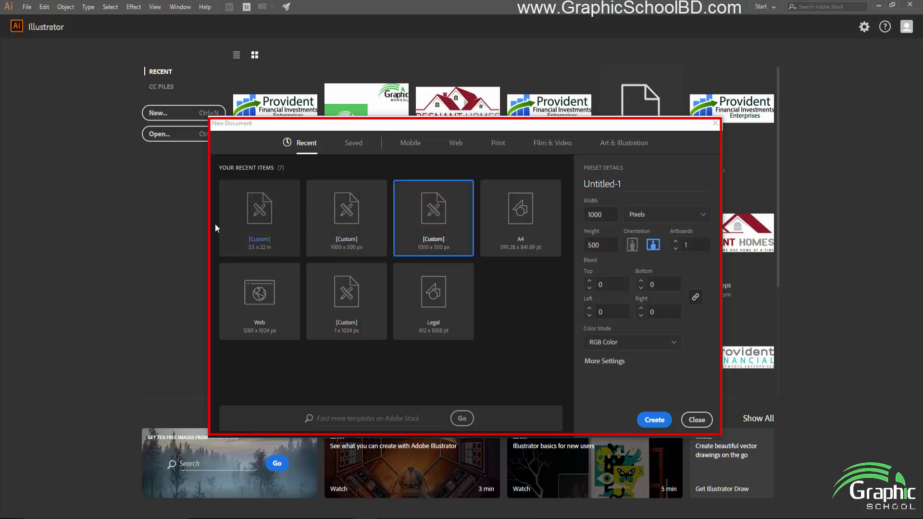
pyautogui.click(255, 255)
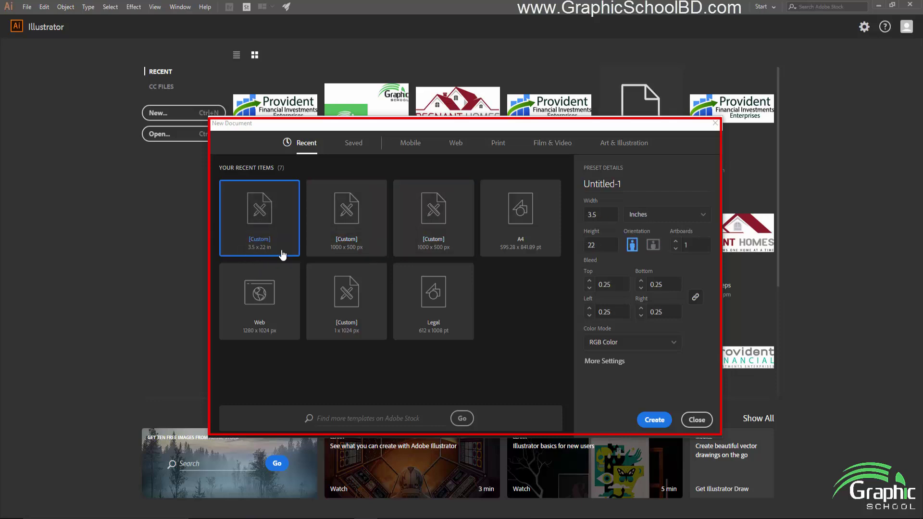
pyautogui.click(343, 252)
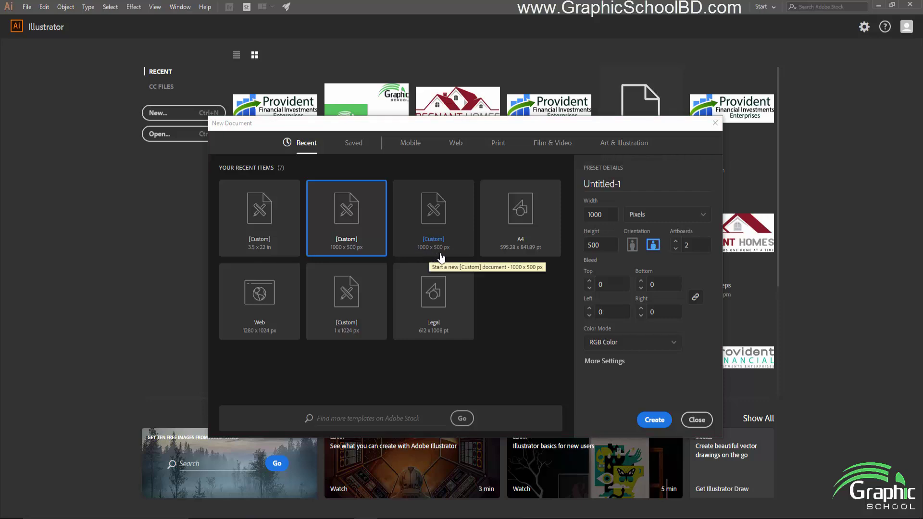
pyautogui.click(521, 258)
pyautogui.click(460, 299)
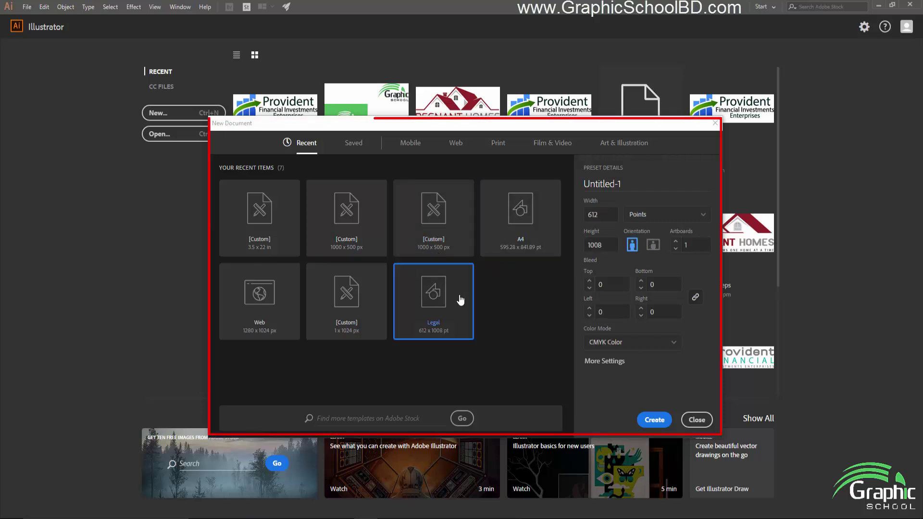
pyautogui.click(370, 232)
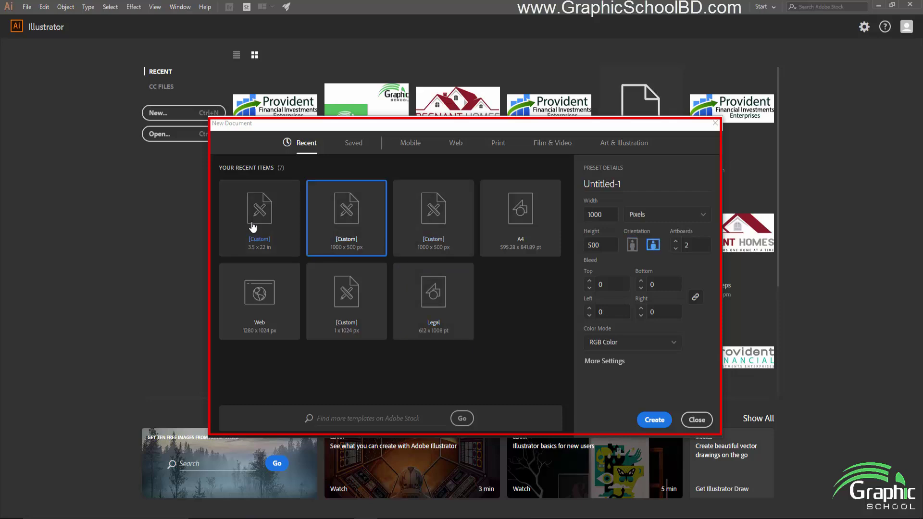
pyautogui.click(253, 231)
pyautogui.click(434, 224)
pyautogui.click(380, 226)
pyautogui.click(272, 212)
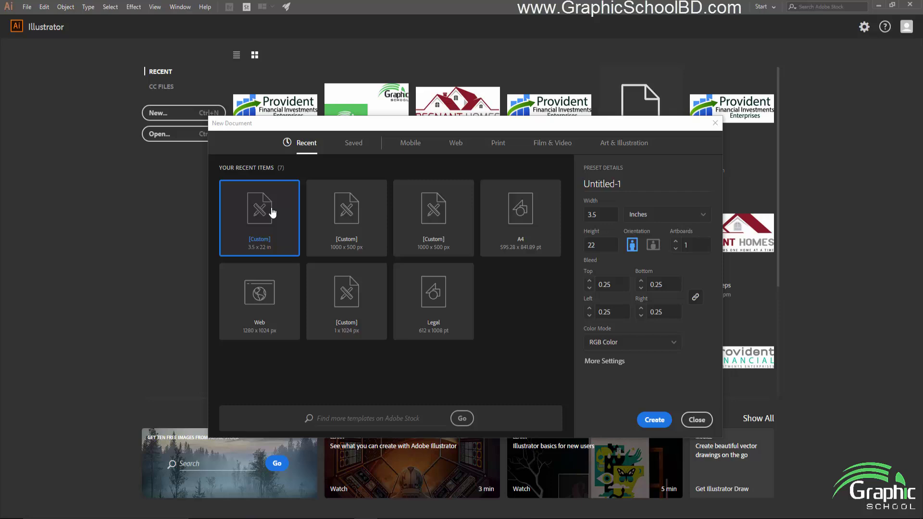
pyautogui.click(336, 197)
pyautogui.click(284, 219)
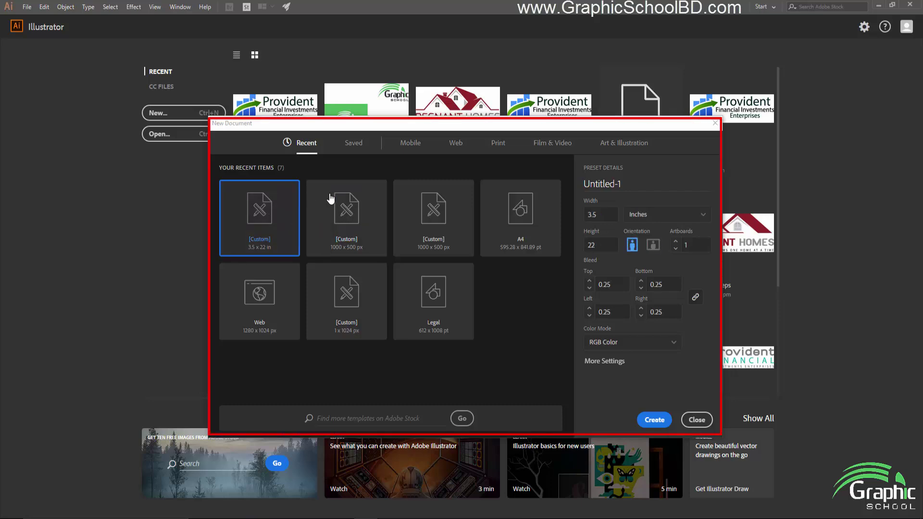
pyautogui.click(344, 302)
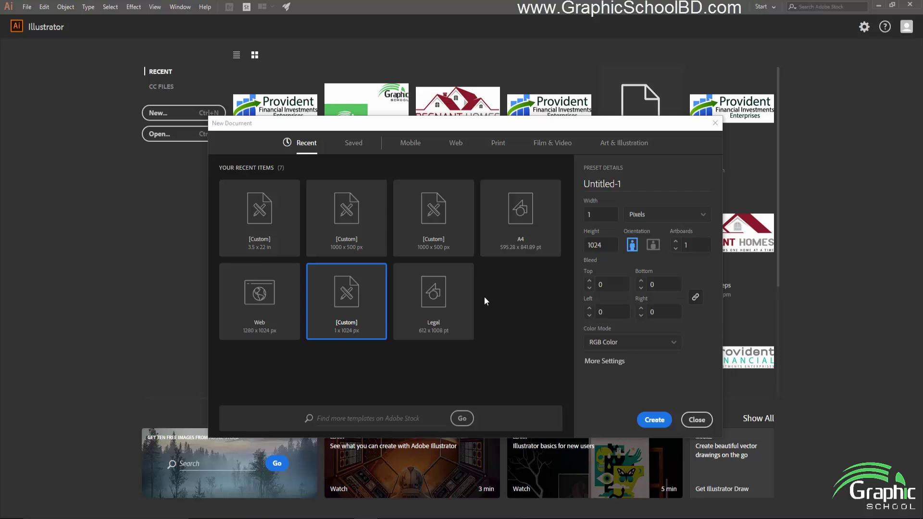
pyautogui.click(418, 240)
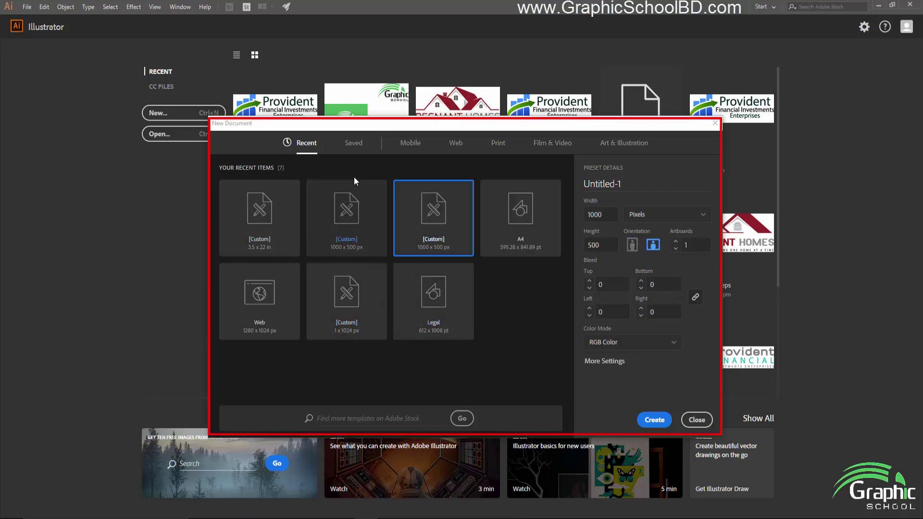
# - Compare the preset details of the Mobile presets iPad Pro, iPhone 6/6s and iPhone 6 Plus
pyautogui.click(416, 144)
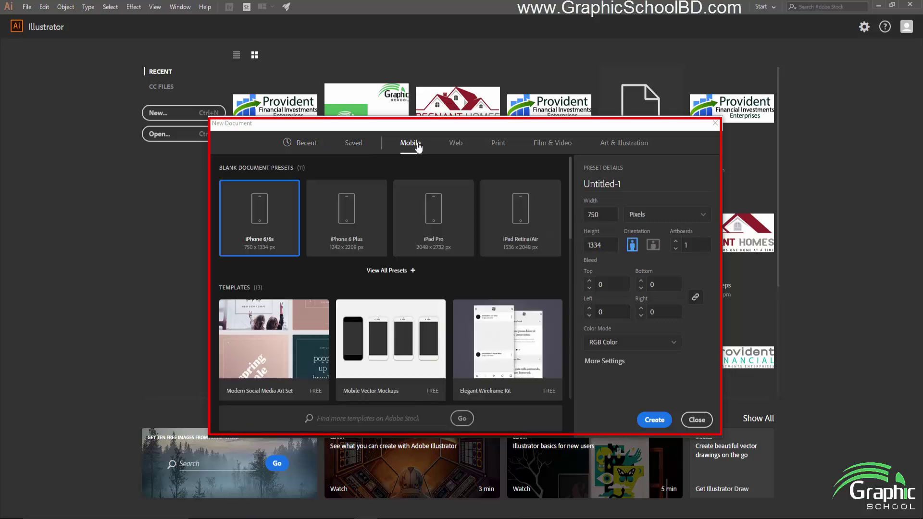
pyautogui.click(433, 207)
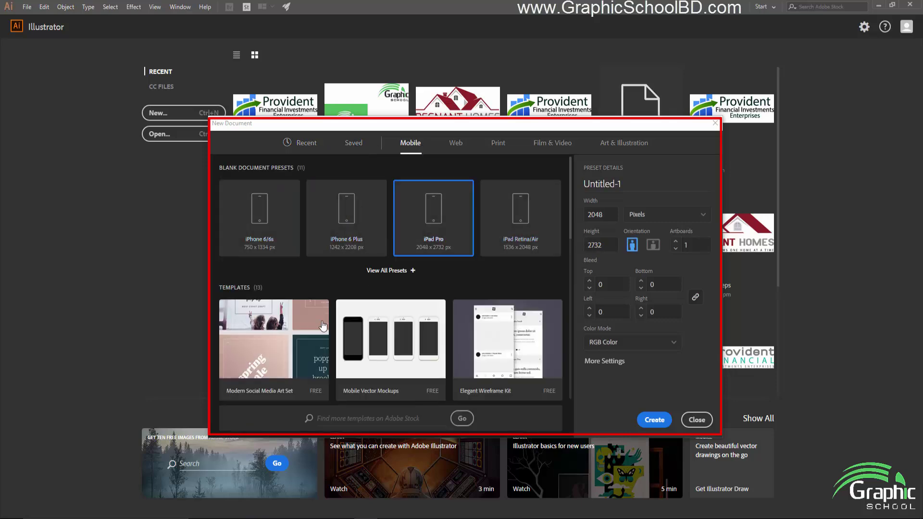
pyautogui.scroll(-3, 323, 326)
pyautogui.scroll(3, 323, 327)
pyautogui.click(259, 212)
pyautogui.click(346, 212)
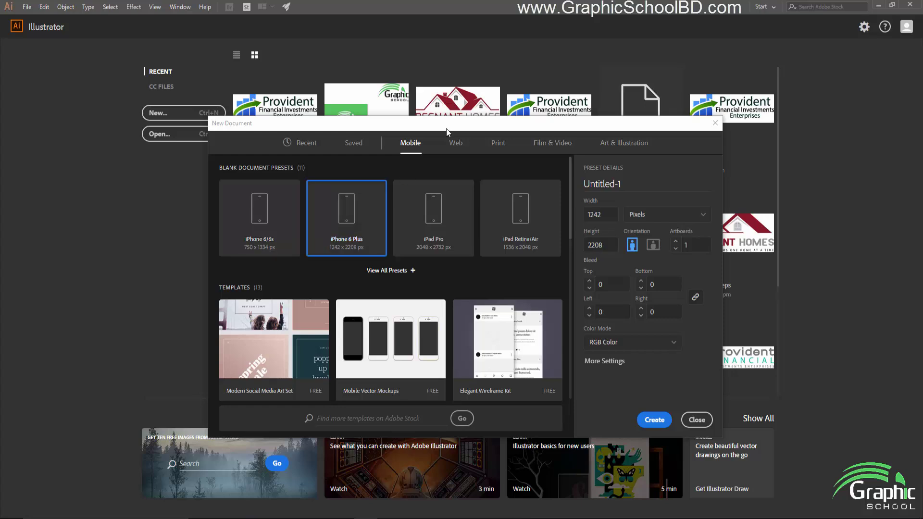
# - Compare the preset details of the Web presets Web-Large, Web 1280 x 1024 px and Minimum
pyautogui.click(456, 151)
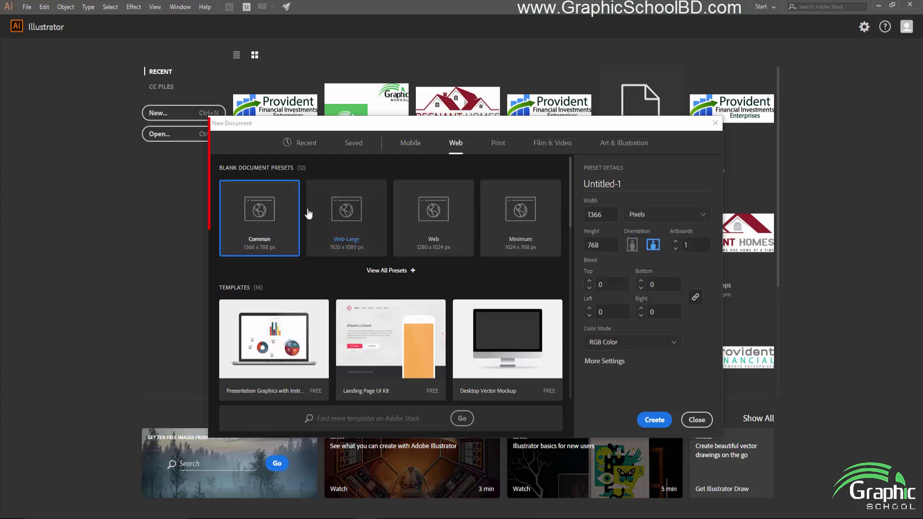
pyautogui.click(347, 216)
pyautogui.click(433, 218)
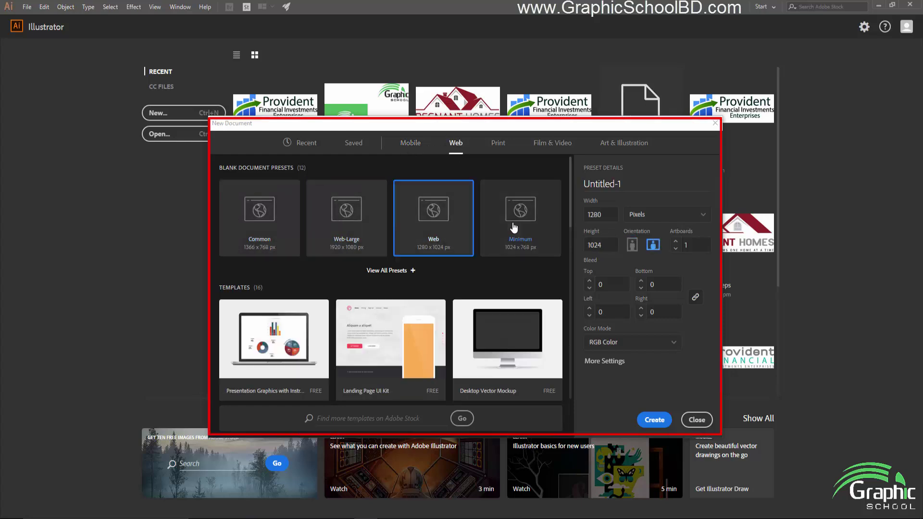
pyautogui.click(514, 228)
pyautogui.click(441, 226)
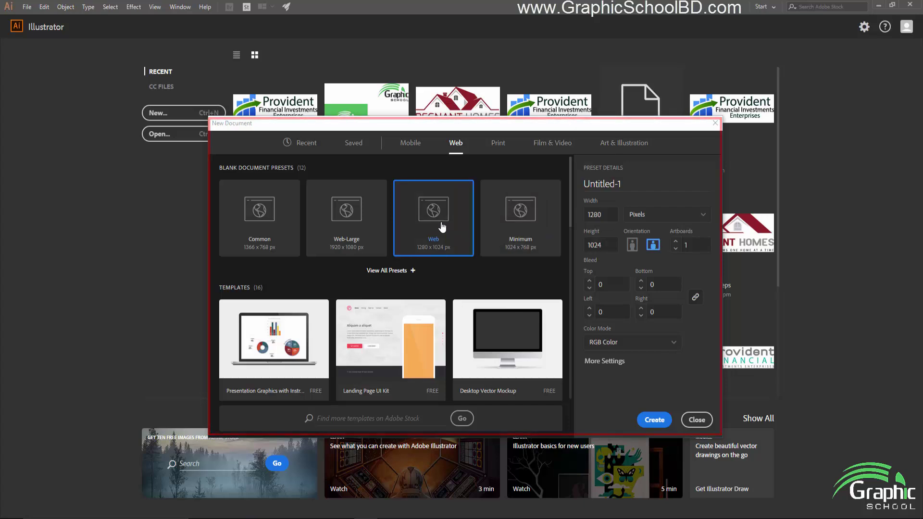
# - Compare the Print presets with the Web presets, and choose the Web 1280 x 1024 px preset
pyautogui.click(497, 146)
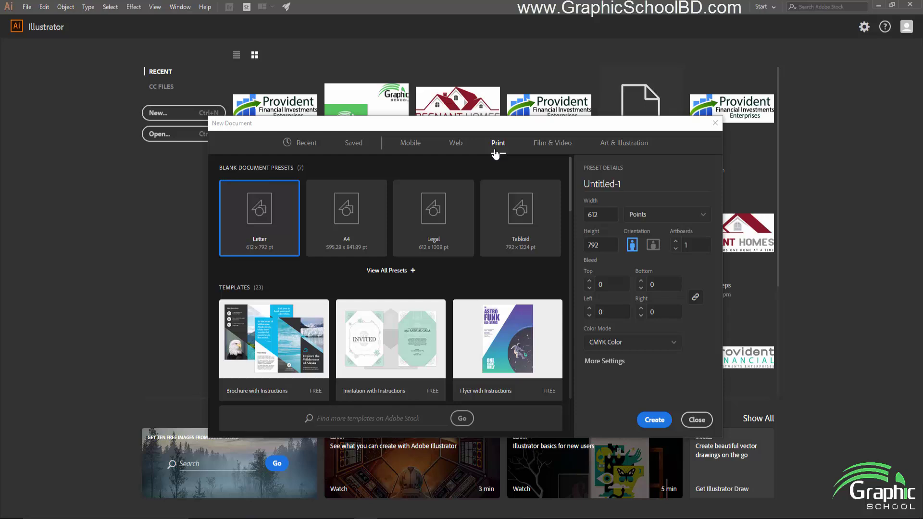
pyautogui.click(456, 143)
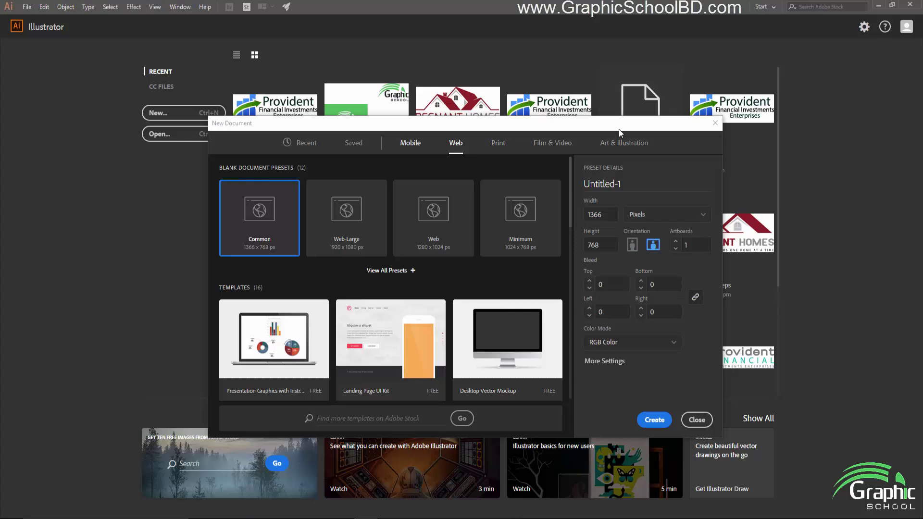
pyautogui.click(498, 143)
pyautogui.click(456, 144)
pyautogui.click(445, 227)
pyautogui.click(505, 228)
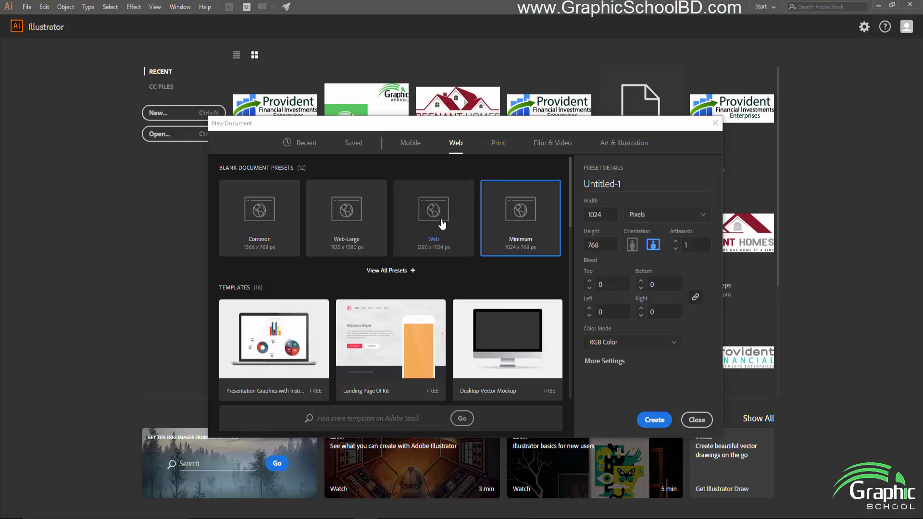
pyautogui.click(443, 225)
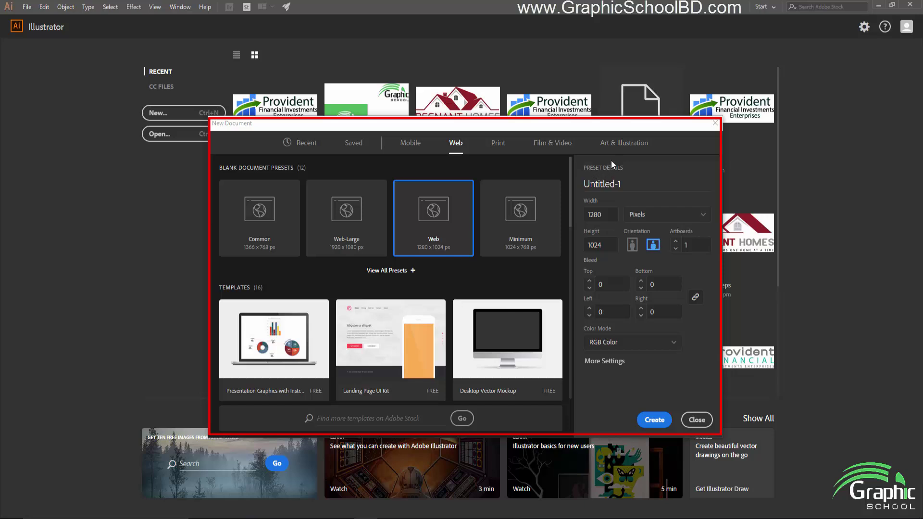
# - Name the new document Test and choose Pixels as its unit
pyautogui.doubleClick(626, 182)
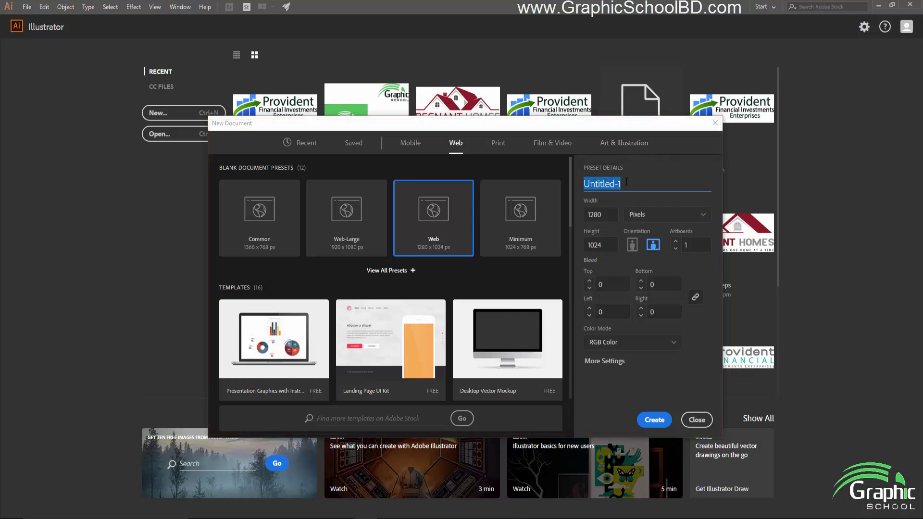
pyautogui.press('BackSpace')
pyautogui.write('Test')
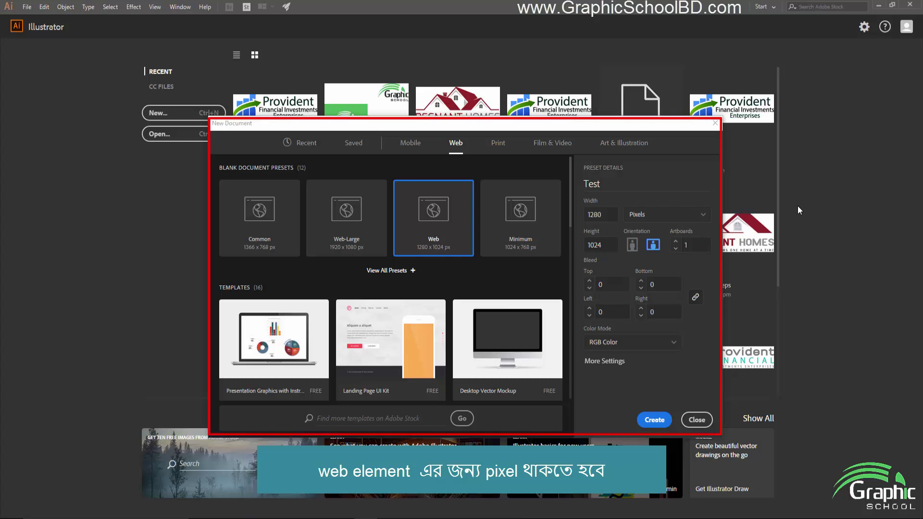
pyautogui.click(692, 219)
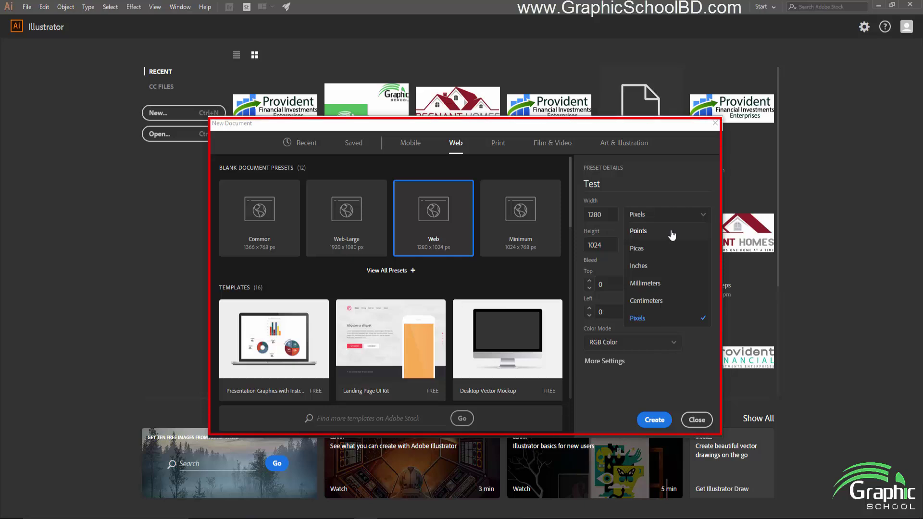
pyautogui.click(662, 321)
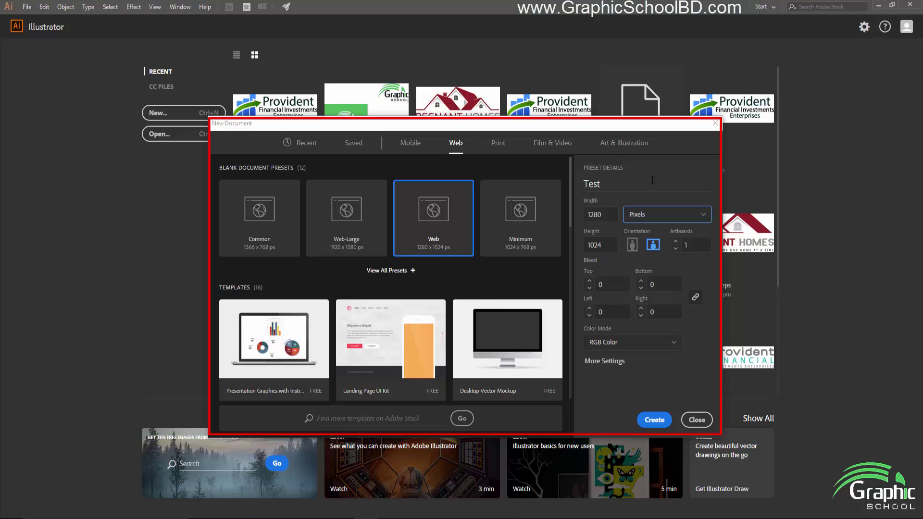
# - Set the document's width to 1000 and height to 500 pixels, and create the document
pyautogui.click(596, 215)
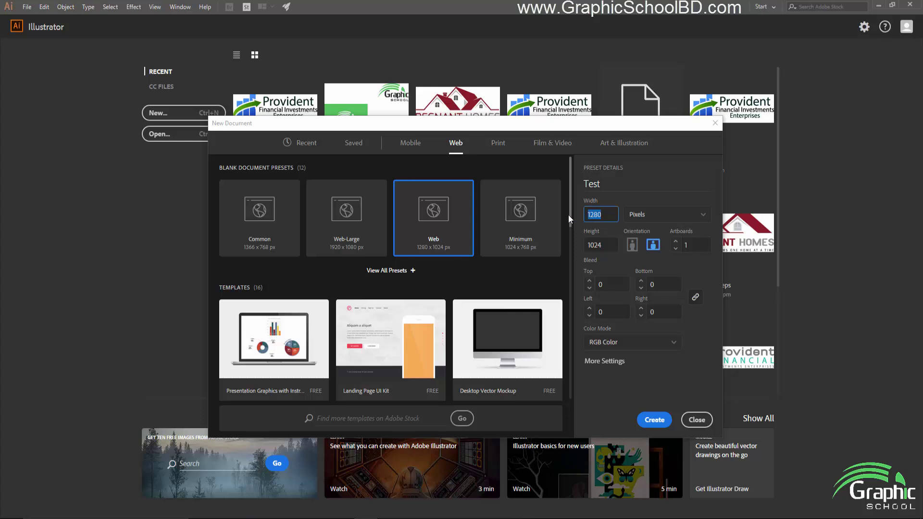
pyautogui.write('100')
pyautogui.click(608, 247)
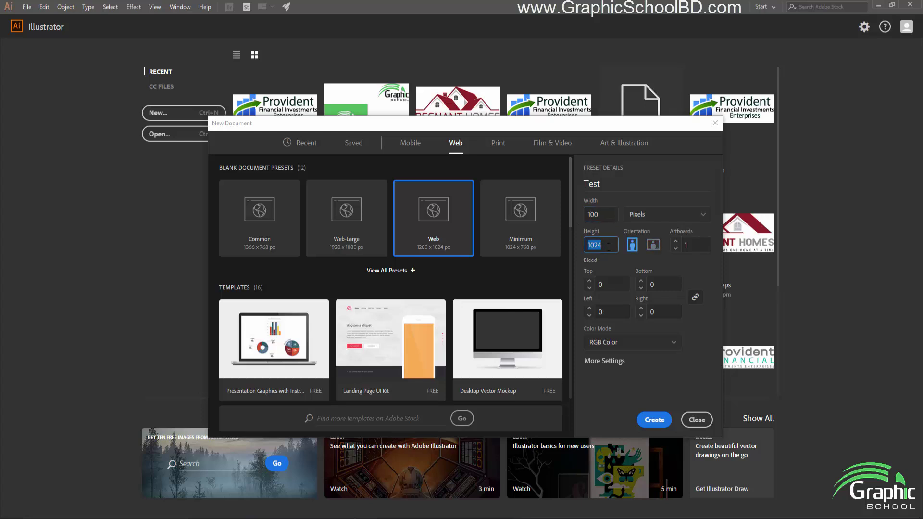
pyautogui.click(604, 213)
pyautogui.write('0')
pyautogui.press('BackSpace')
pyautogui.write('1000')
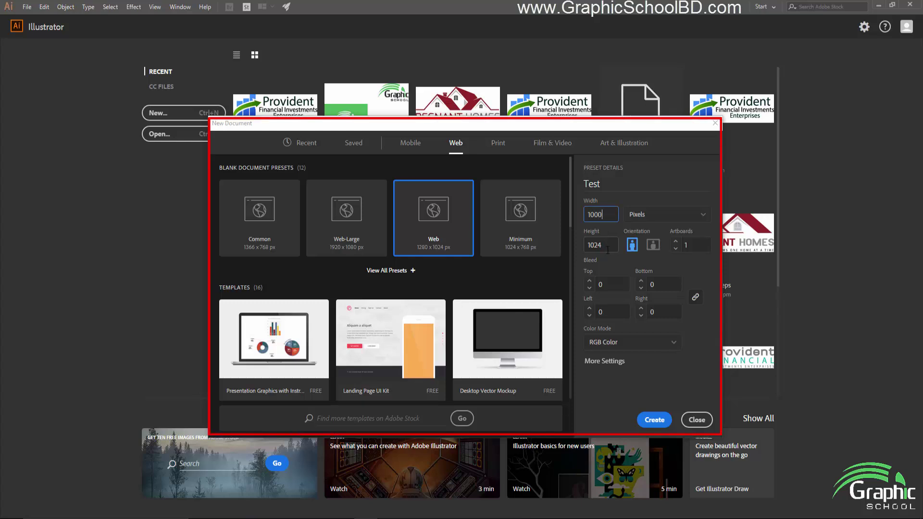
pyautogui.click(607, 248)
pyautogui.write('500')
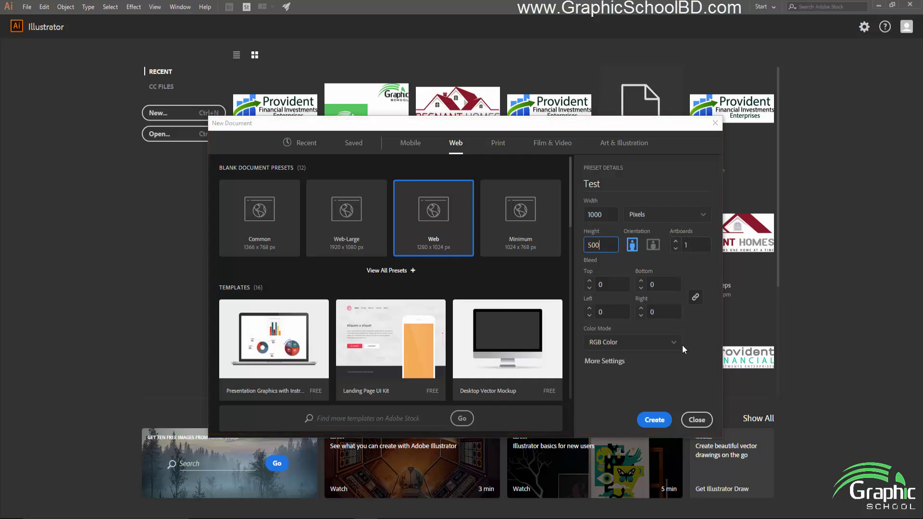
pyautogui.click(655, 420)
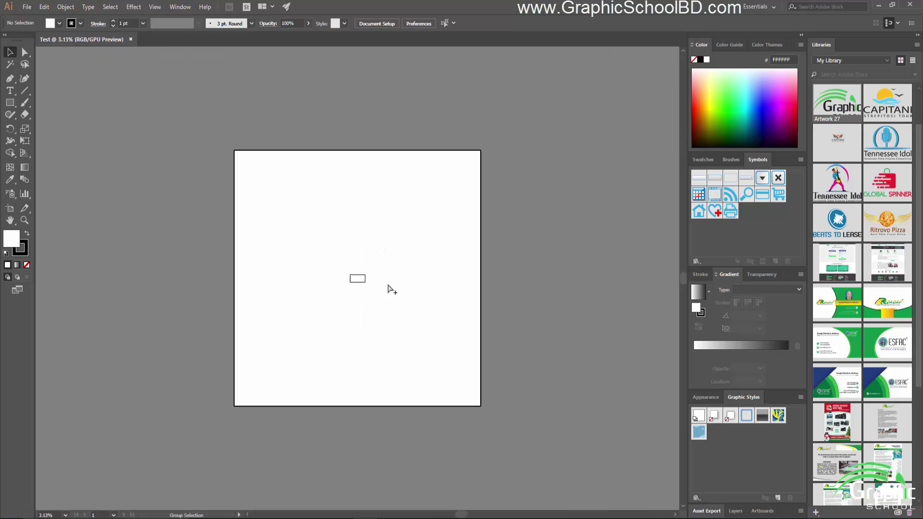
# - Examine the Test document's blank artboard up close, and close the document
pyautogui.hotkey('ctrl', '=')
pyautogui.hotkey('ctrl', '=')
pyautogui.hotkey('ctrl', '=')
pyautogui.hotkey('ctrl', '=')
pyautogui.hotkey('ctrl', '=')
pyautogui.hotkey('ctrl', '=')
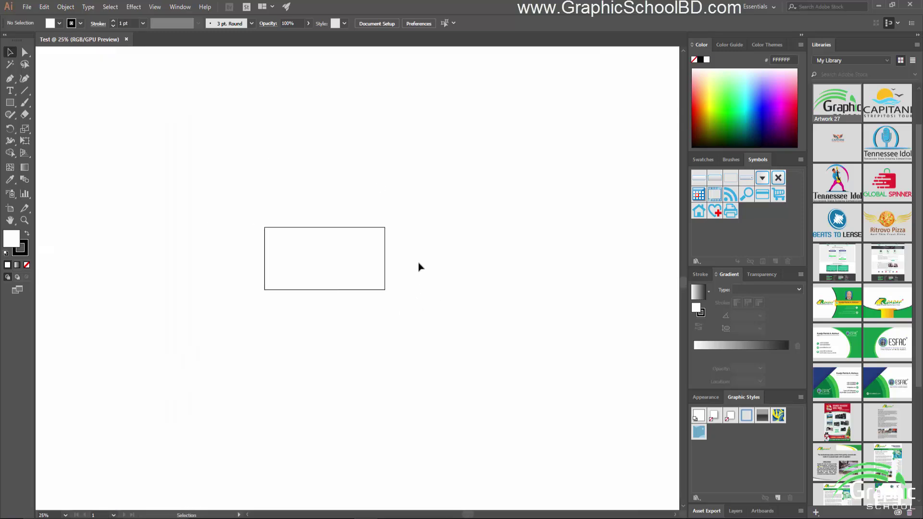
pyautogui.scroll(2, 296, 249)
pyautogui.scroll(1, 296, 252)
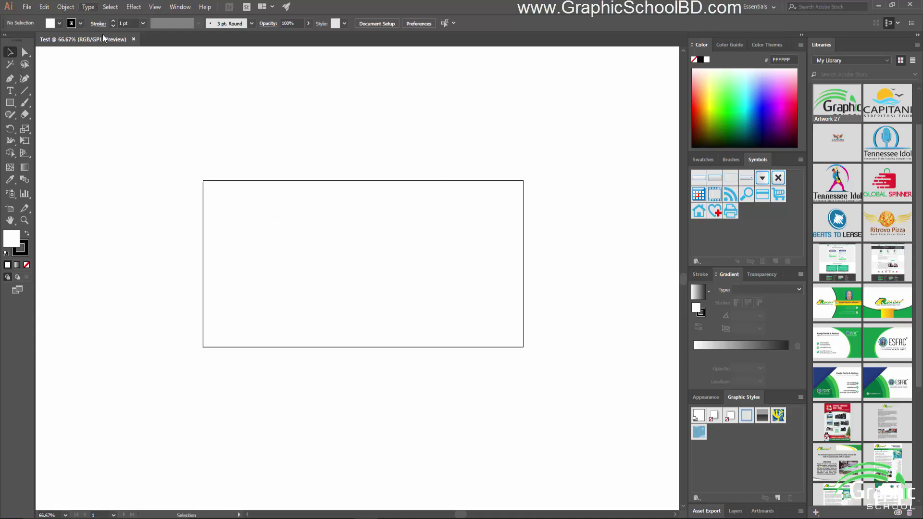
pyautogui.click(134, 38)
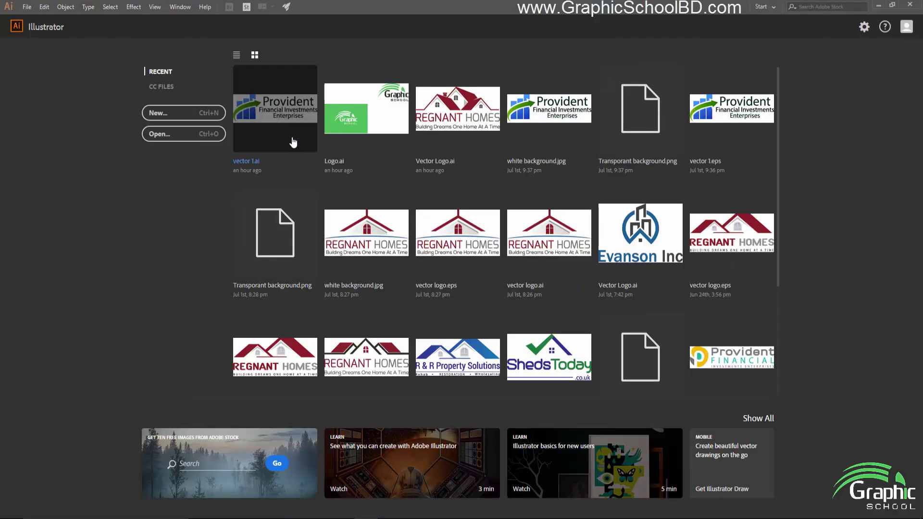
# - Create a new document from the Web 1280 x 1024 px preset with 2 artboards
pyautogui.click(203, 121)
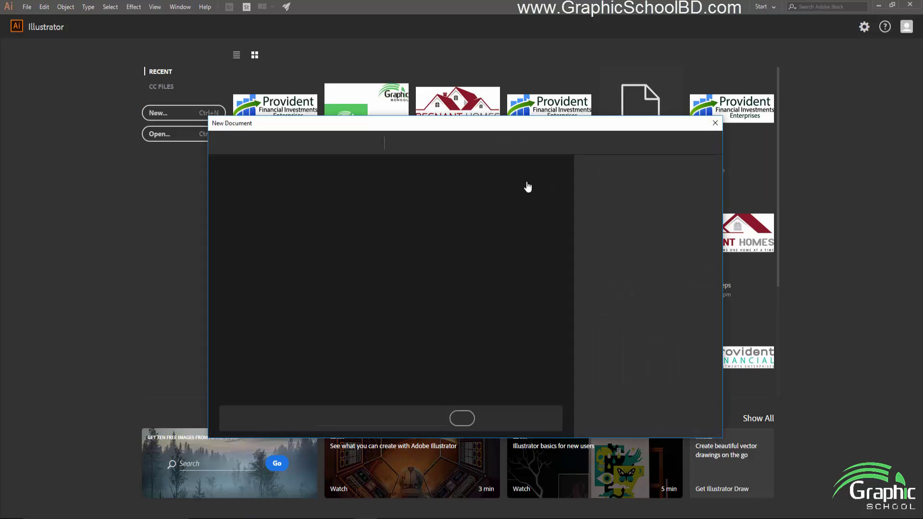
pyautogui.click(452, 144)
pyautogui.click(444, 222)
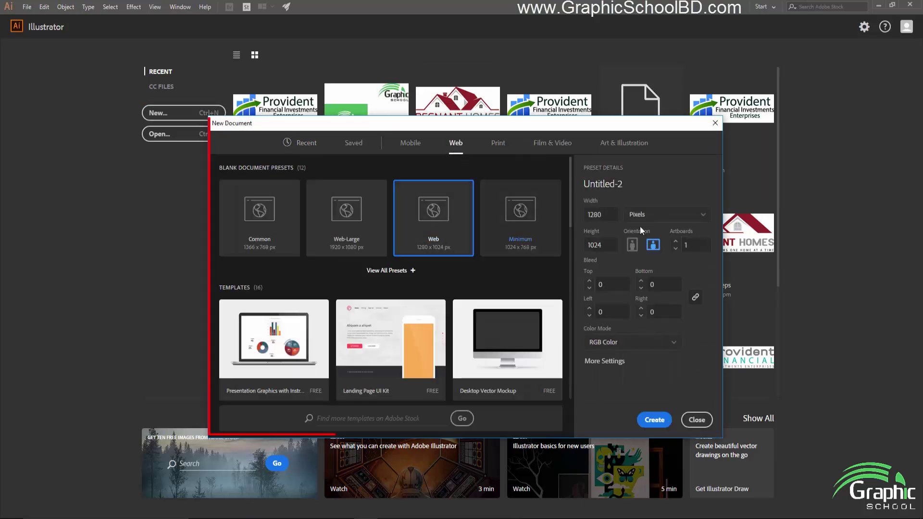
pyautogui.click(692, 245)
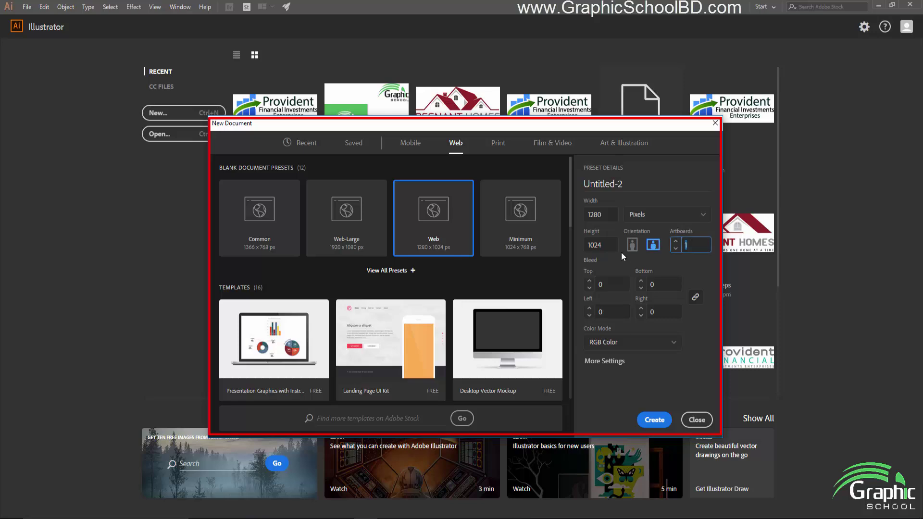
pyautogui.write('2')
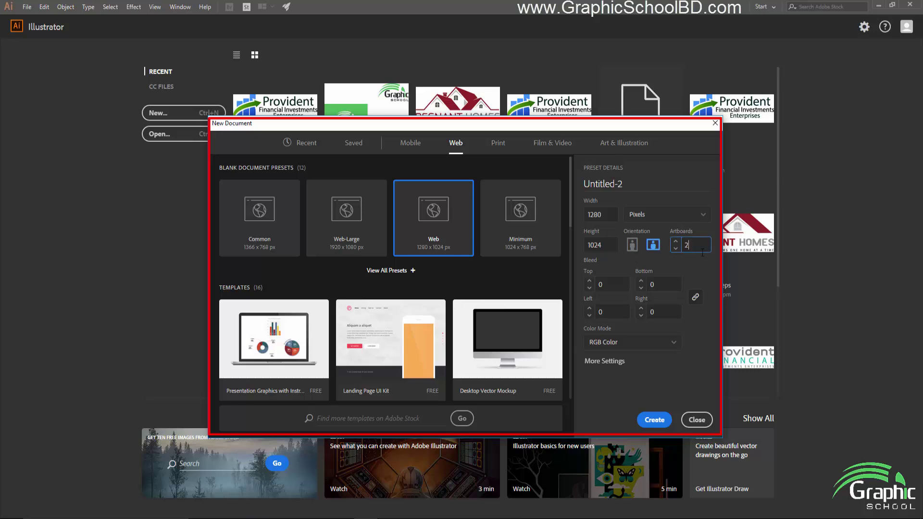
pyautogui.click(655, 420)
# - View both artboards side by side, and close the two-artboard document
pyautogui.keyDown('alt'); pyautogui.scroll(-2, 484, 268); pyautogui.keyUp('alt')
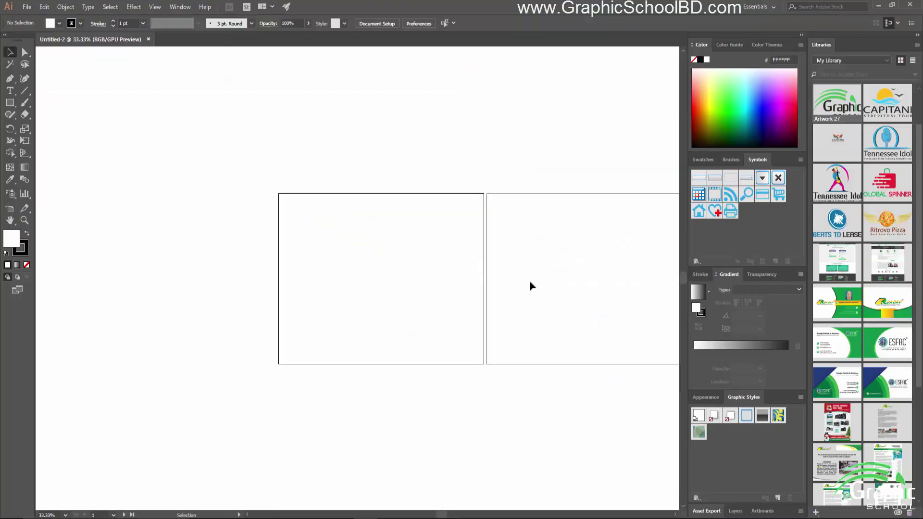
pyautogui.moveTo(529, 284); pyautogui.dragTo(402, 289)
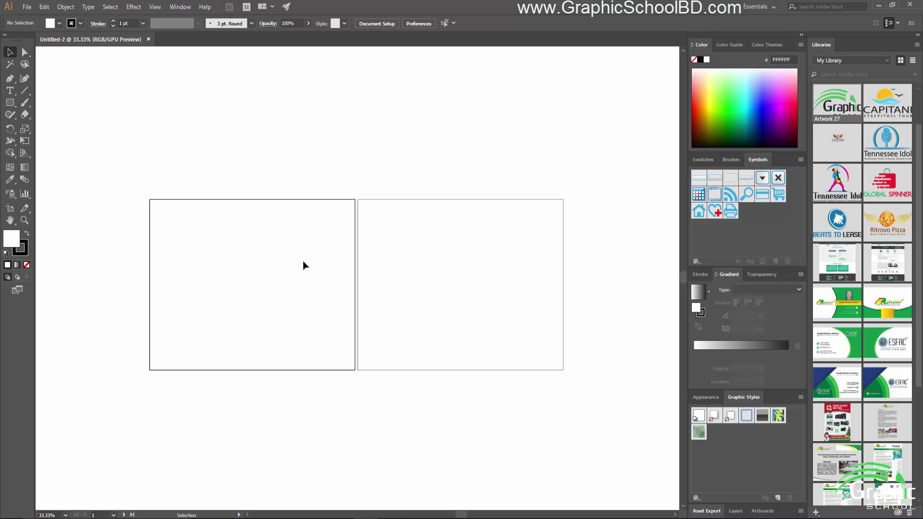
pyautogui.keyDown('alt'); pyautogui.scroll(2, 336, 221); pyautogui.keyUp('alt')
pyautogui.keyDown('alt'); pyautogui.scroll(-3, 411, 218); pyautogui.keyUp('alt')
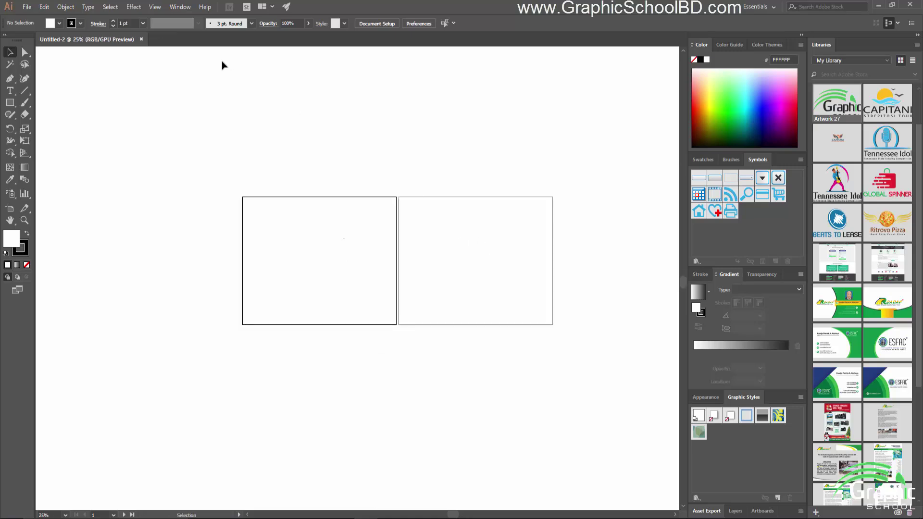
pyautogui.click(141, 39)
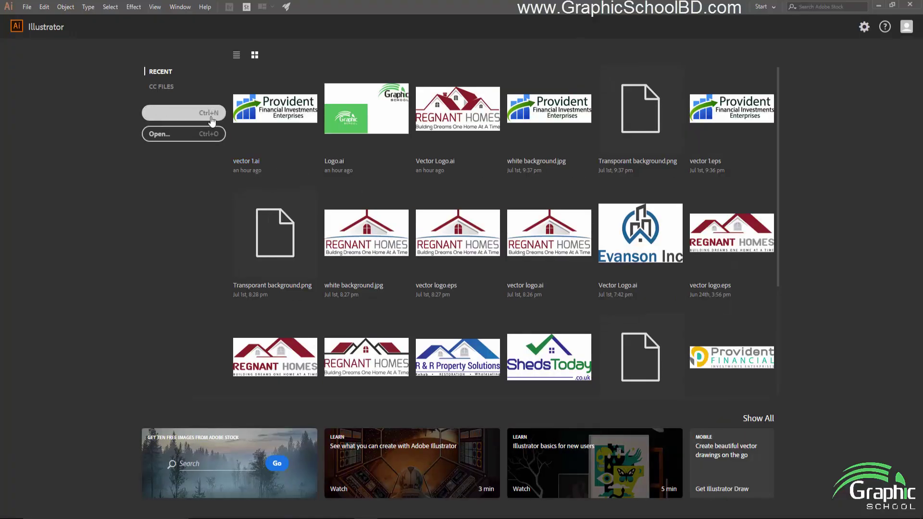
# - Start a new document and show the Web presets
pyautogui.click(208, 116)
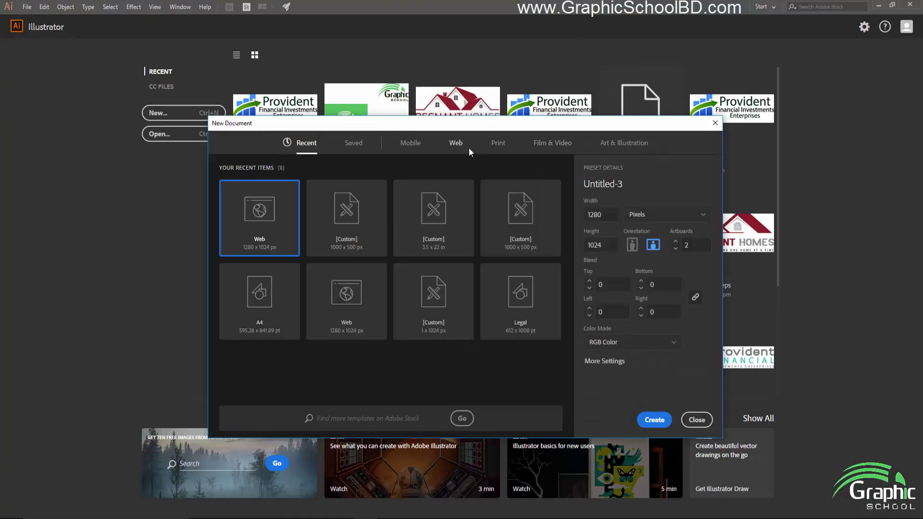
pyautogui.click(449, 142)
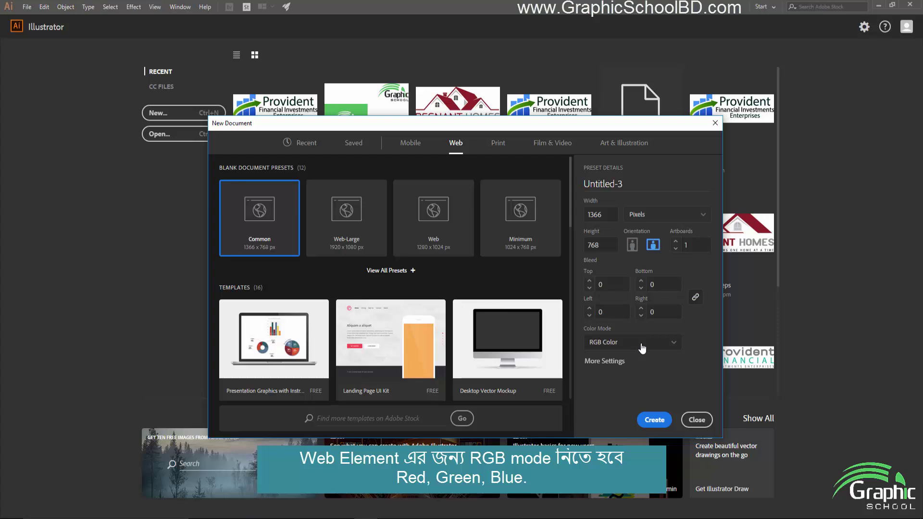
# - Try CMYK Color as the web document's color mode, and set it back to RGB Color
pyautogui.click(660, 340)
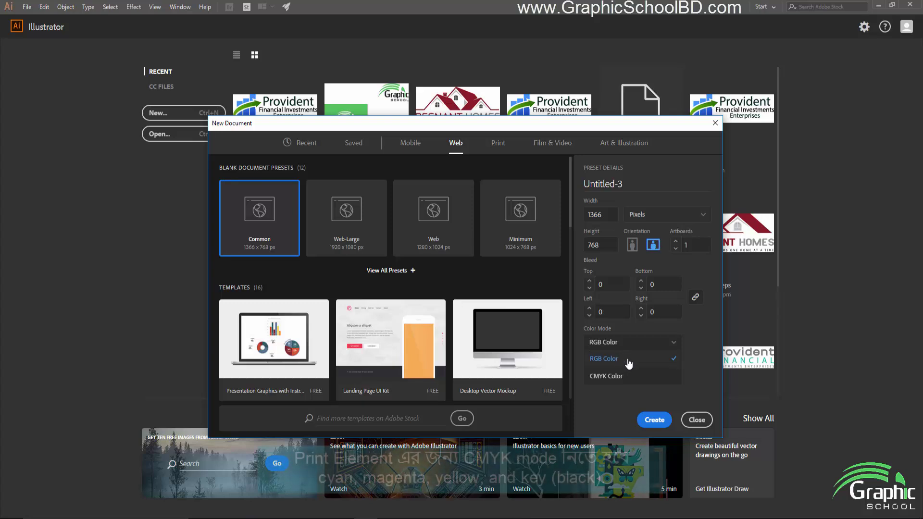
pyautogui.click(611, 376)
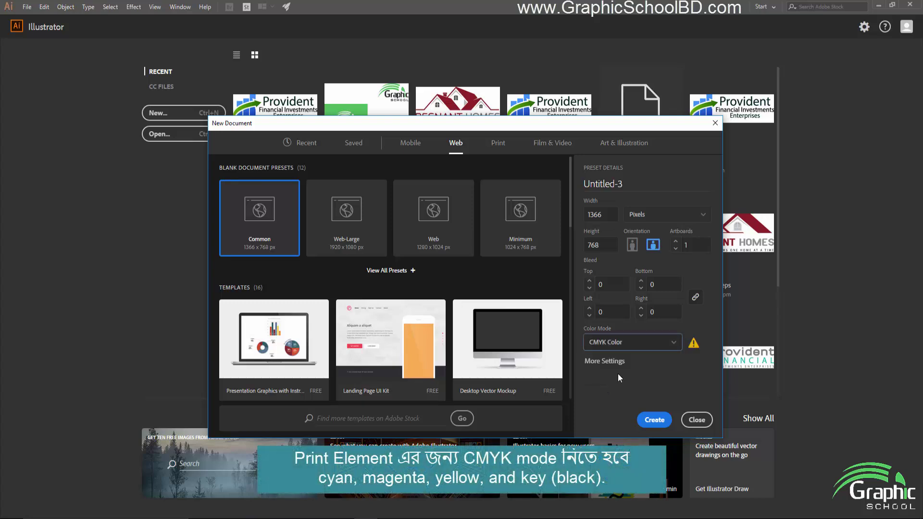
pyautogui.click(619, 347)
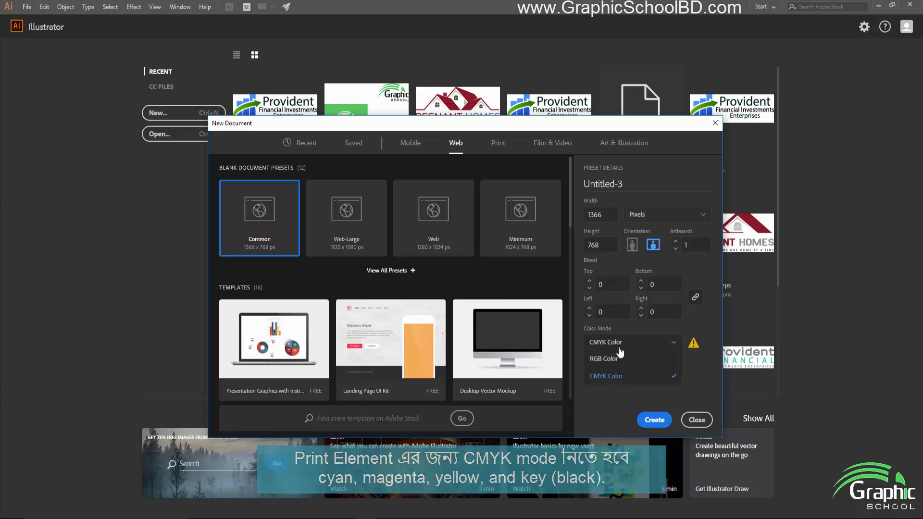
pyautogui.click(638, 377)
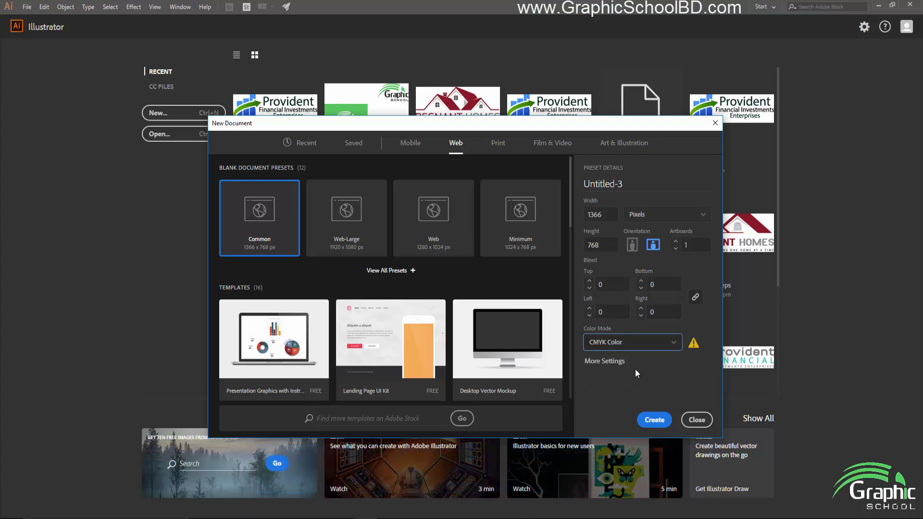
pyautogui.moveTo(691, 343)
pyautogui.click(664, 343)
pyautogui.click(620, 359)
# - Review the additional settings of the 1366 x 768 px web document, and cancel them
pyautogui.click(605, 361)
pyautogui.moveTo(449, 136); pyautogui.dragTo(413, 148)
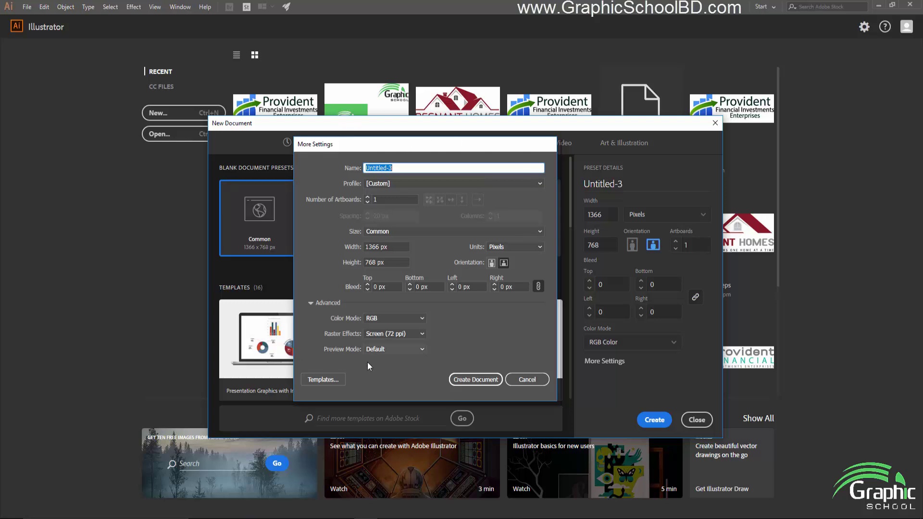
pyautogui.moveTo(378, 139)
pyautogui.mouseDown()
pyautogui.moveTo(371, 144)
pyautogui.moveTo(435, 155)
pyautogui.moveTo(423, 163)
pyautogui.mouseUp()
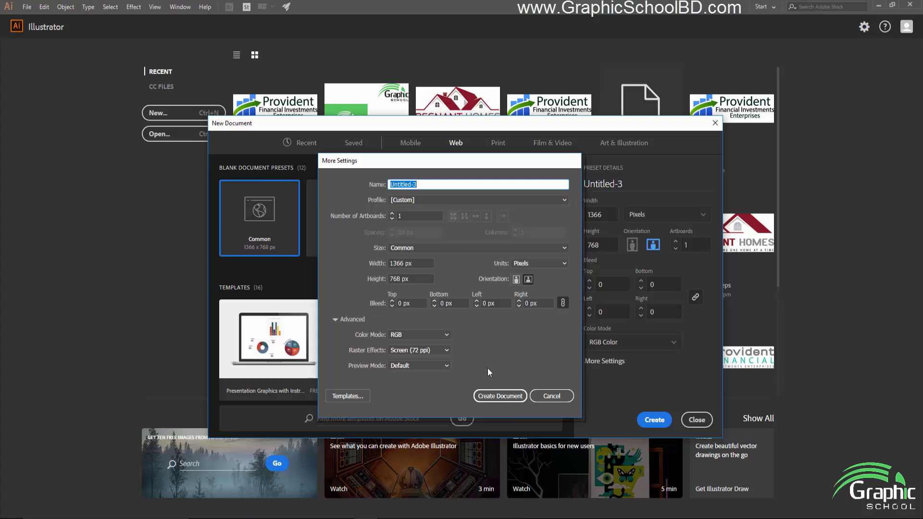
pyautogui.click(551, 396)
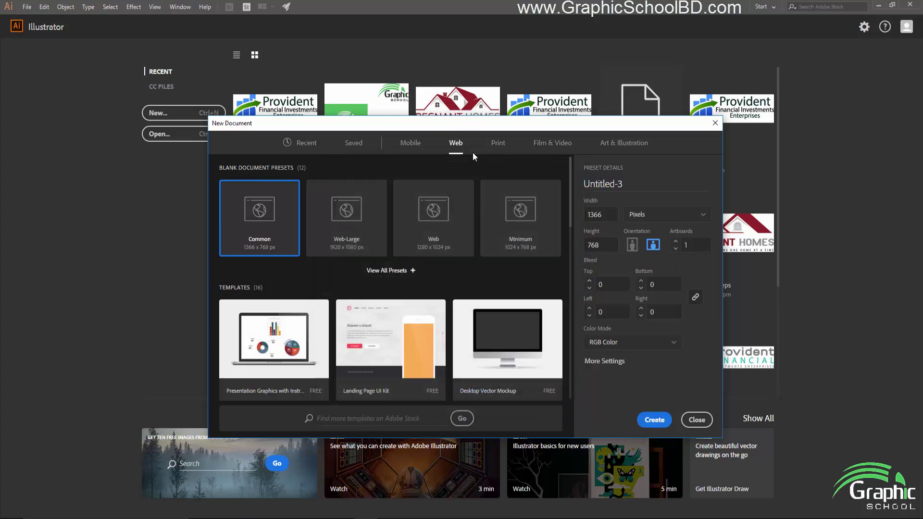
# - Switch to the Print presets and keep CMYK Color as the color mode
pyautogui.click(500, 146)
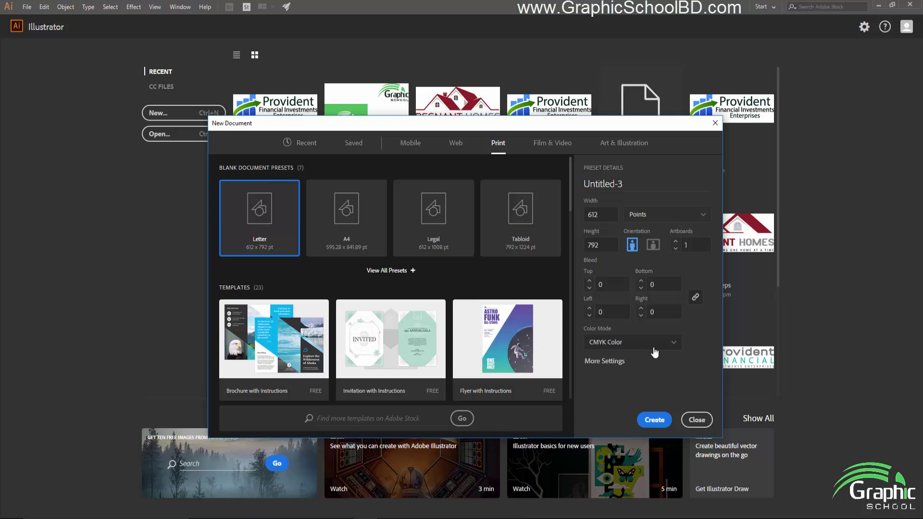
pyautogui.click(618, 344)
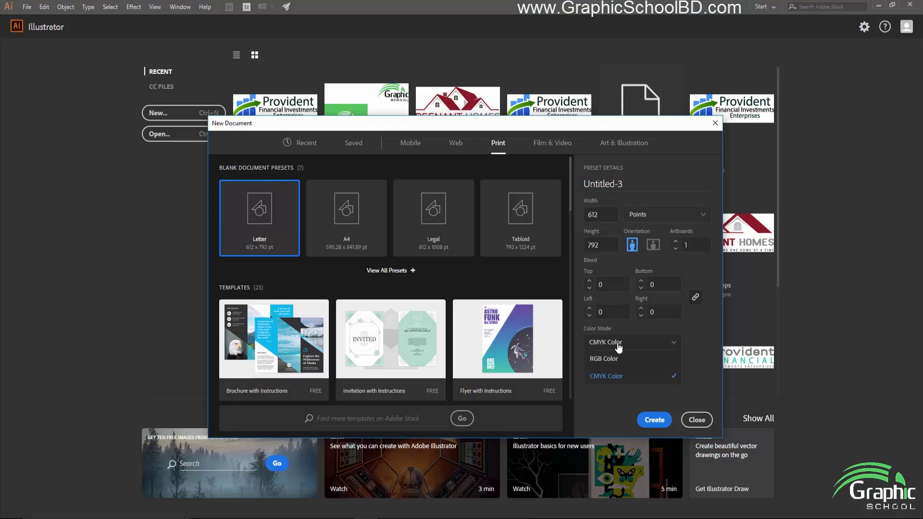
pyautogui.click(609, 346)
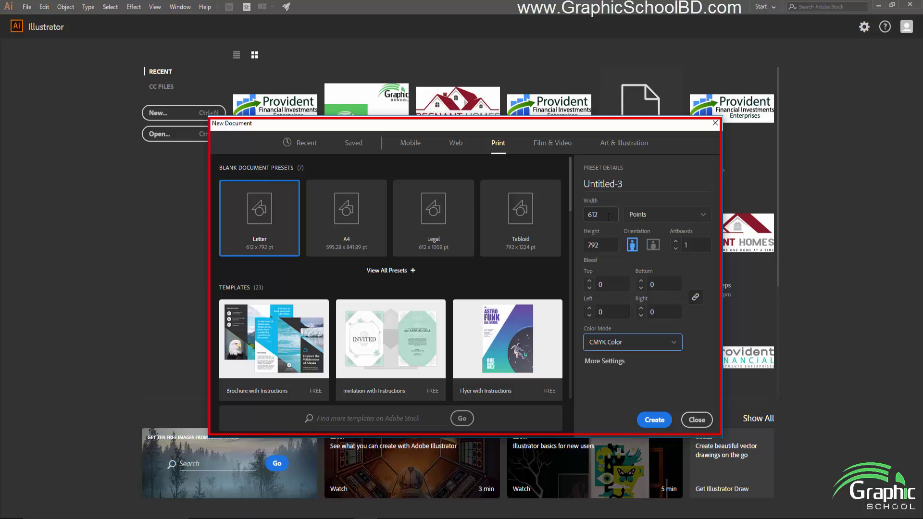
# - Name the print document Test and set its units to inches
pyautogui.click(626, 184)
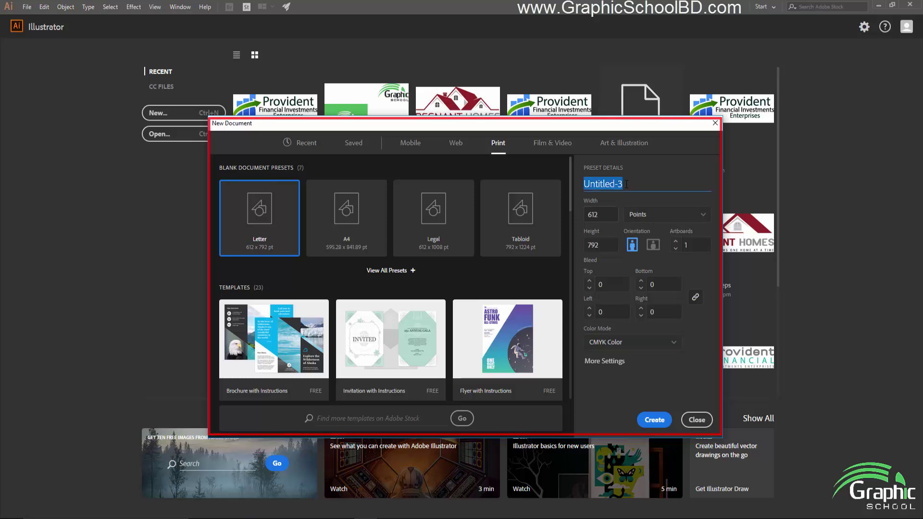
pyautogui.press('BackSpace')
pyautogui.write('T')
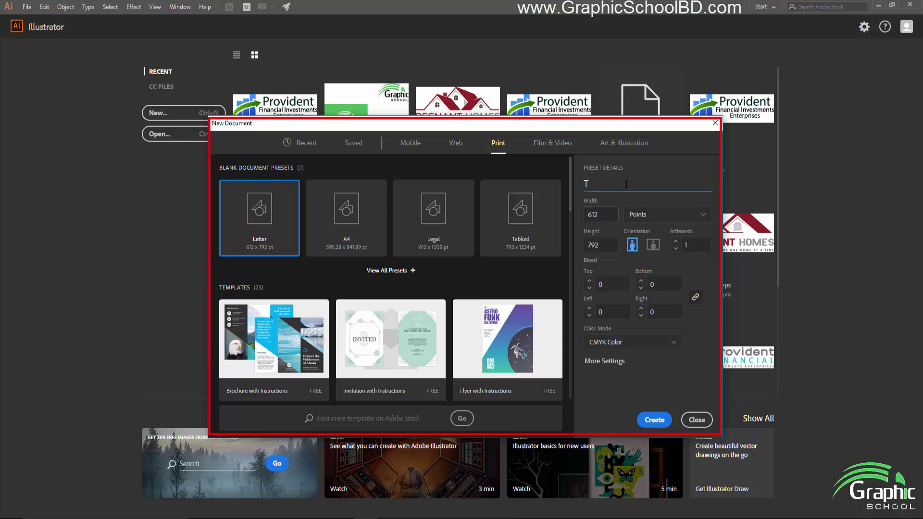
pyautogui.write('est')
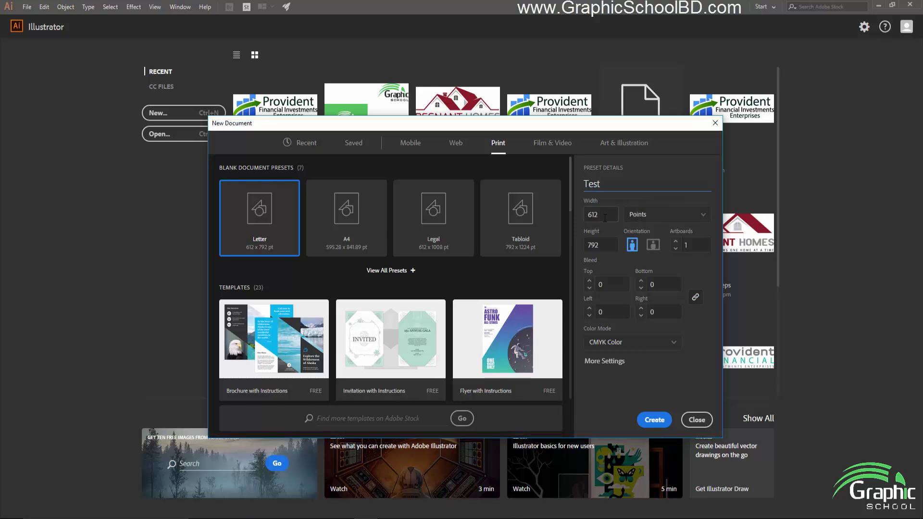
pyautogui.click(652, 217)
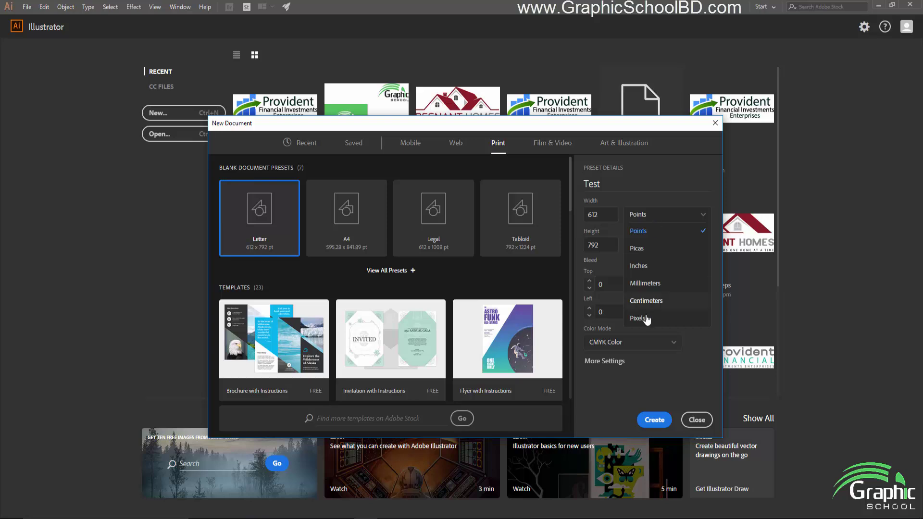
pyautogui.click(655, 271)
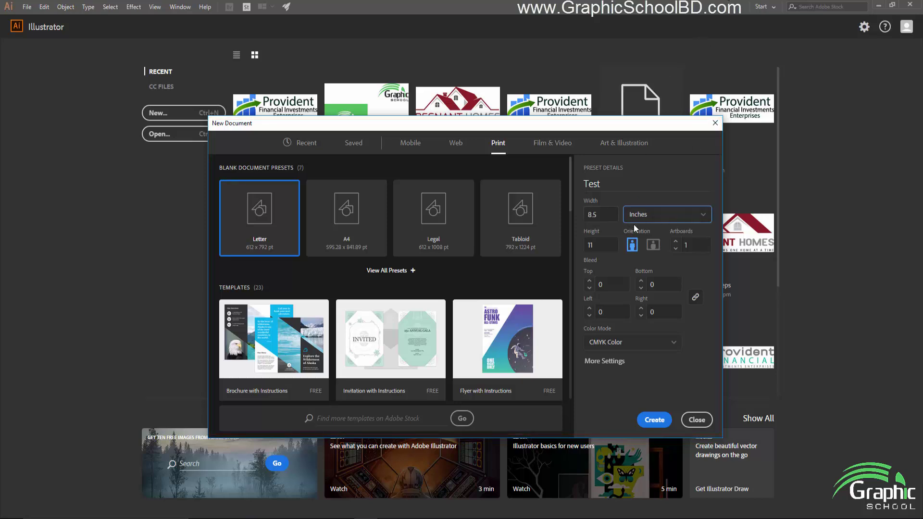
# - Choose the A4 preset and show its size in inches
pyautogui.doubleClick(592, 214)
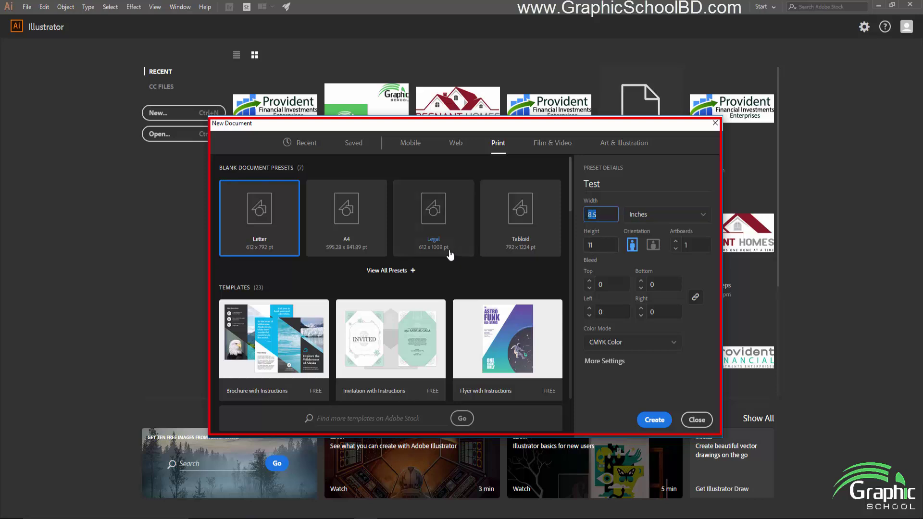
pyautogui.click(349, 230)
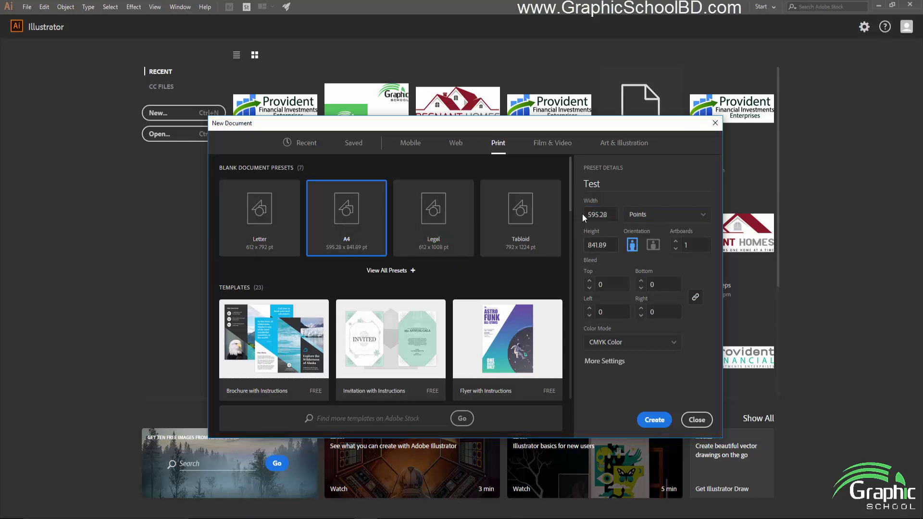
pyautogui.click(632, 216)
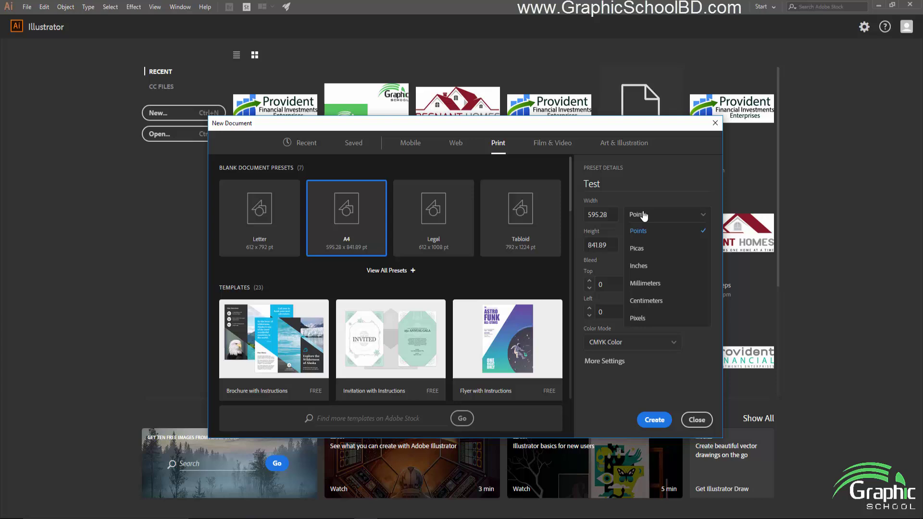
pyautogui.click(644, 267)
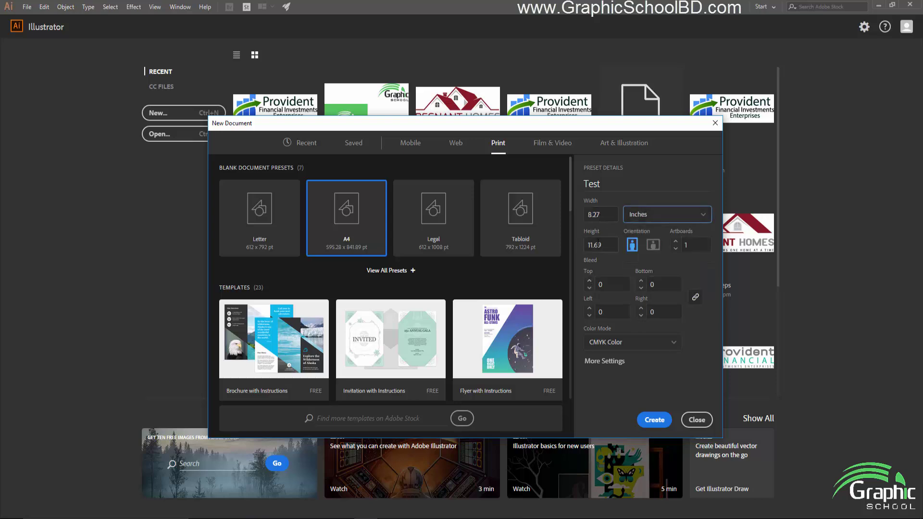
# - Choose the Legal preset and set its units to inches
pyautogui.click(431, 221)
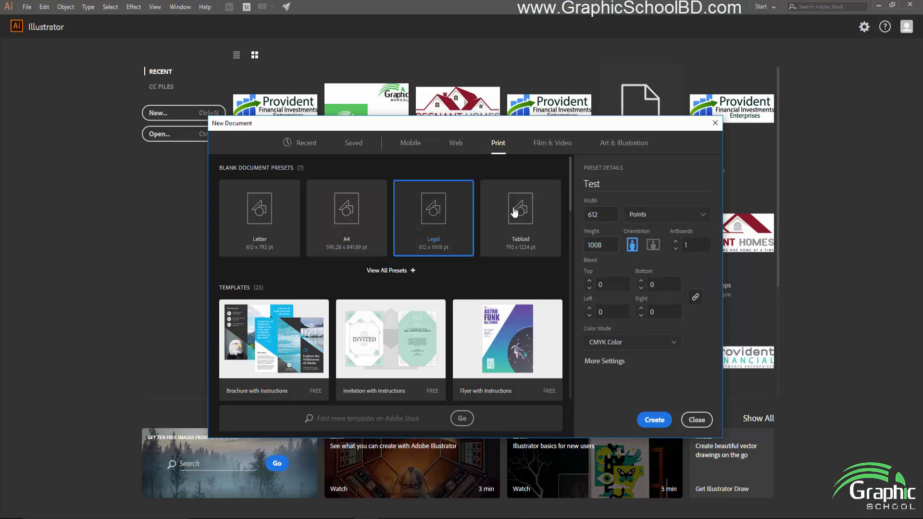
pyautogui.click(638, 217)
pyautogui.click(644, 248)
pyautogui.click(639, 218)
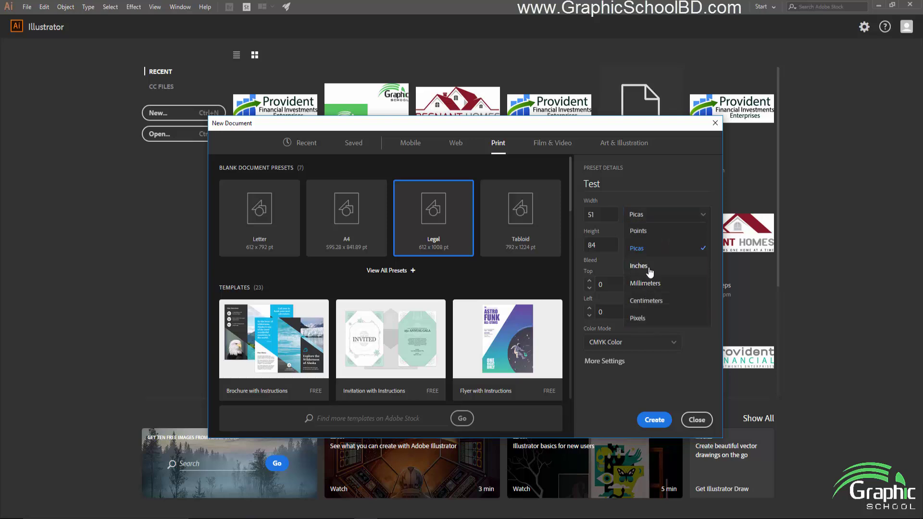
pyautogui.click(649, 269)
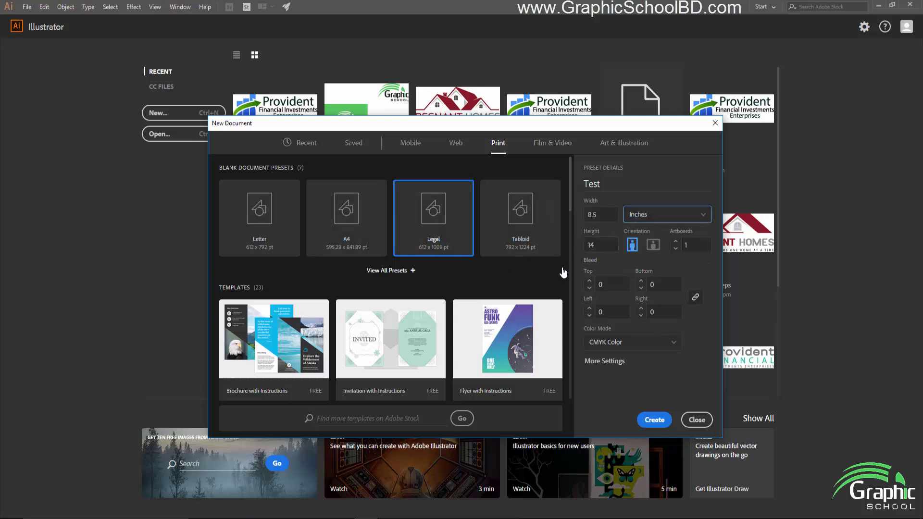
# - Set the document's width to 35 and height to 2 inches
pyautogui.click(589, 216)
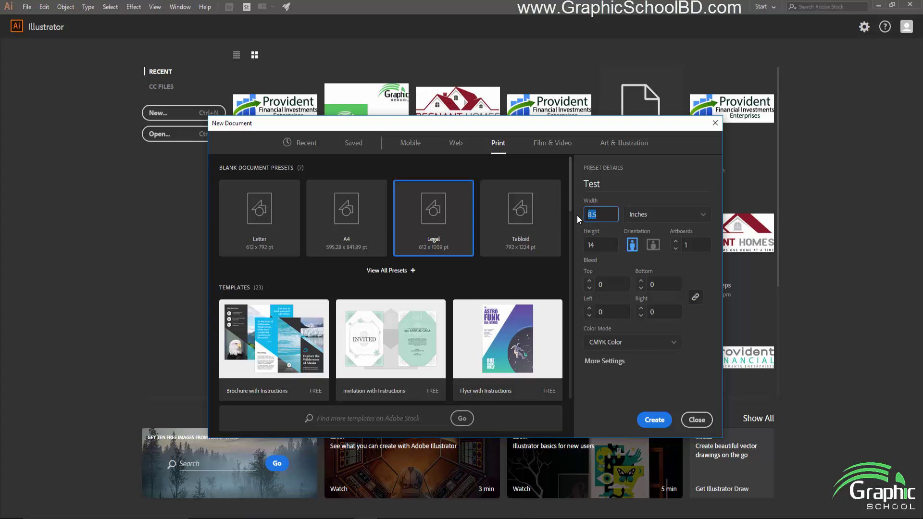
pyautogui.write('3.85')
pyautogui.press('Left')
pyautogui.press('BackSpace')
pyautogui.press('BackSpace')
pyautogui.press('Return')
pyautogui.click(600, 246)
pyautogui.write('2')
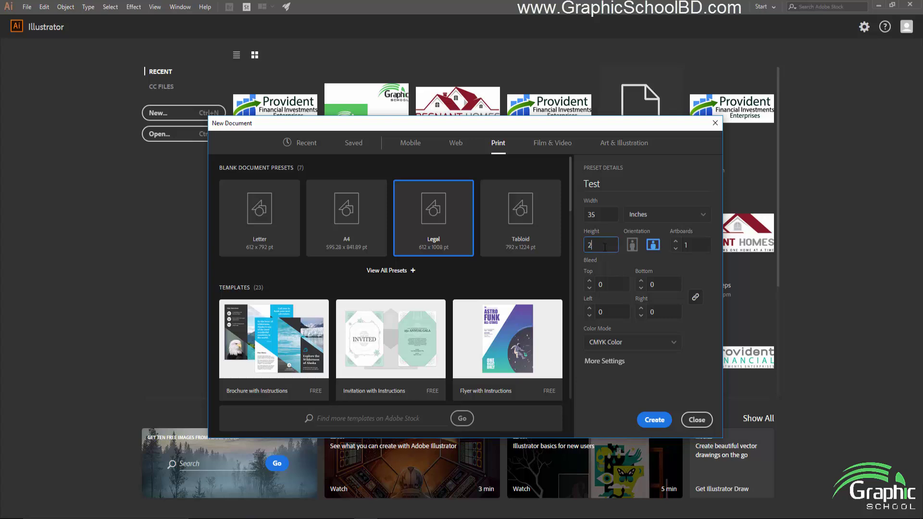
pyautogui.press('Return')
# - Try portrait orientation for the document, and return it to landscape
pyautogui.click(632, 245)
pyautogui.click(652, 246)
pyautogui.click(632, 246)
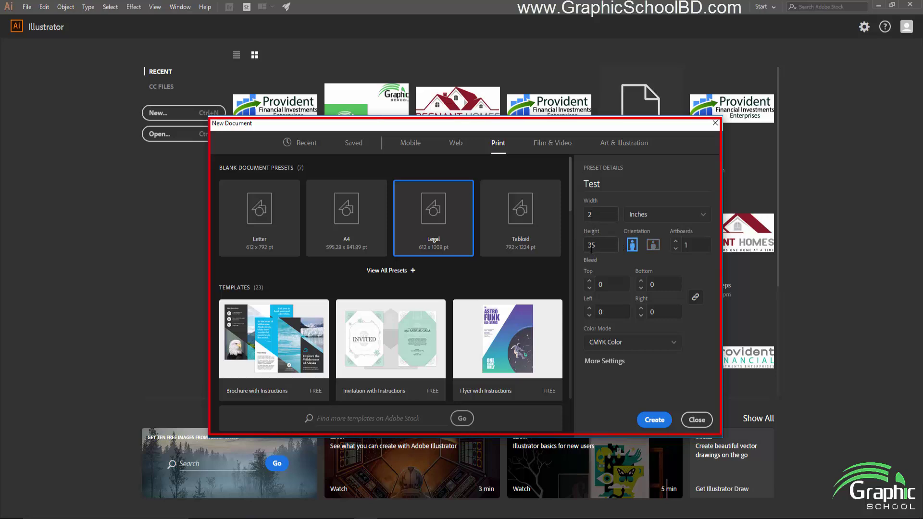
pyautogui.click(652, 245)
# - Set the number of artboards to 2
pyautogui.click(695, 243)
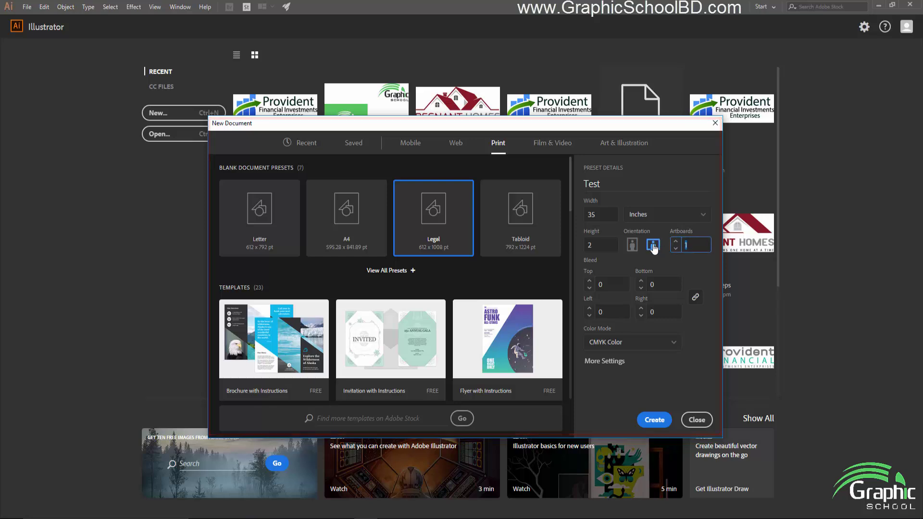
pyautogui.write('2')
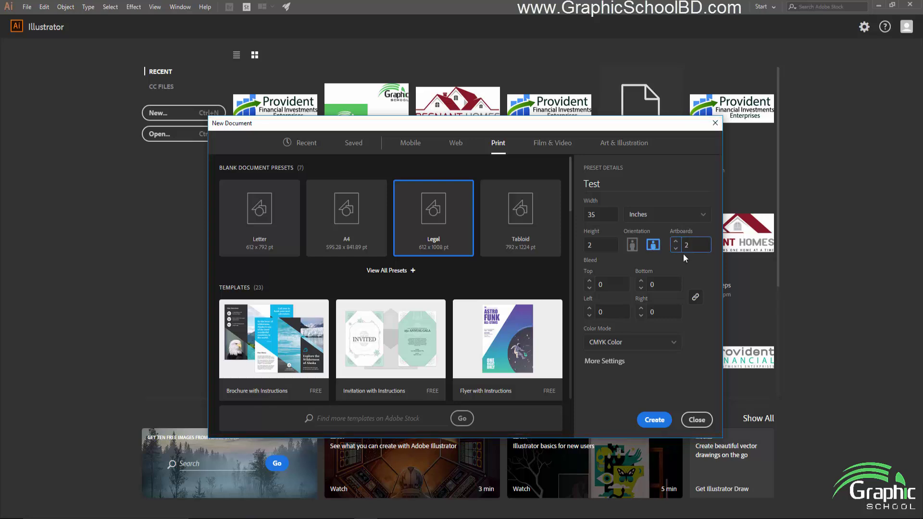
pyautogui.click(675, 241)
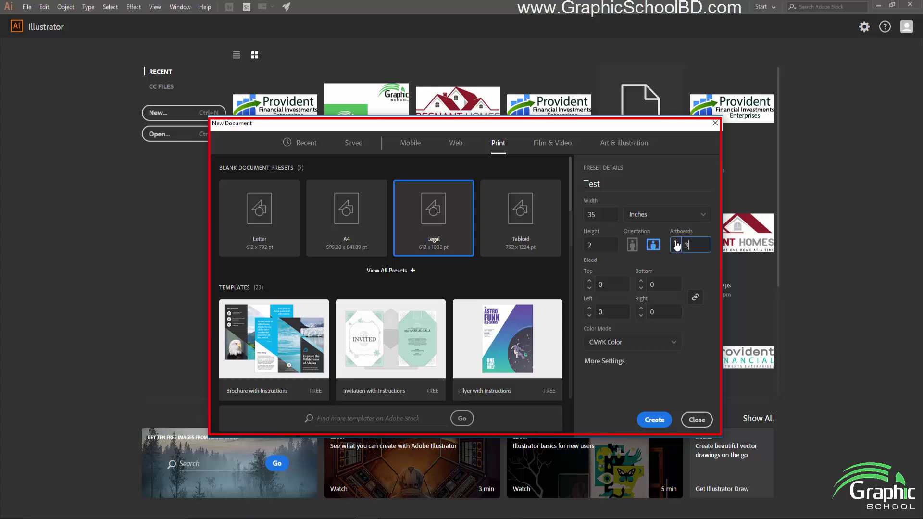
pyautogui.click(675, 249)
# - Set the top bleed to 0.25 inches and link the bleed values so all sides match
pyautogui.click(607, 284)
pyautogui.press('BackSpace')
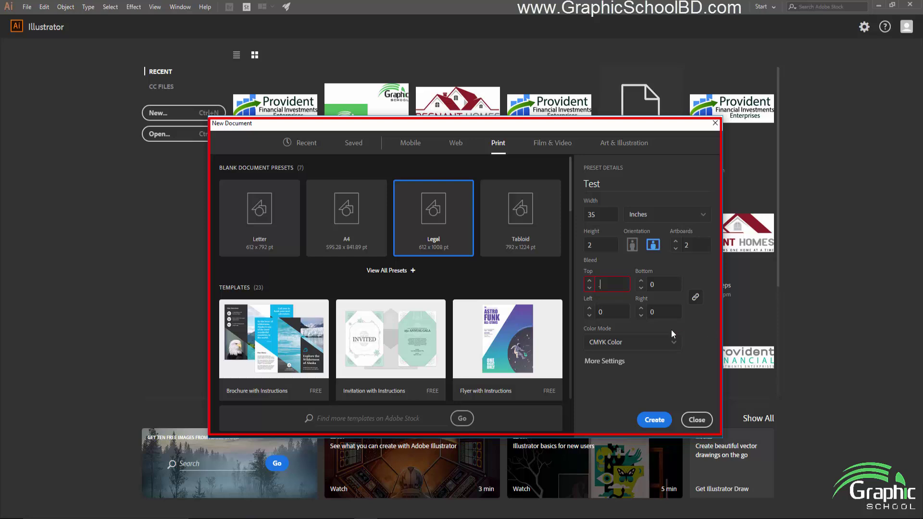
pyautogui.write('0.25')
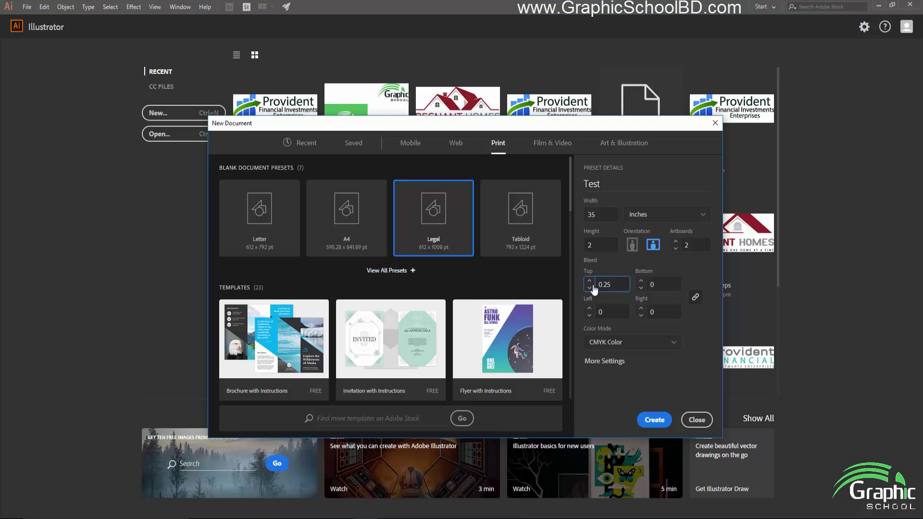
pyautogui.click(695, 298)
# - Open the additional document settings and try the grid and column artboard layouts, ending with the two artboards arranged by row
pyautogui.click(611, 367)
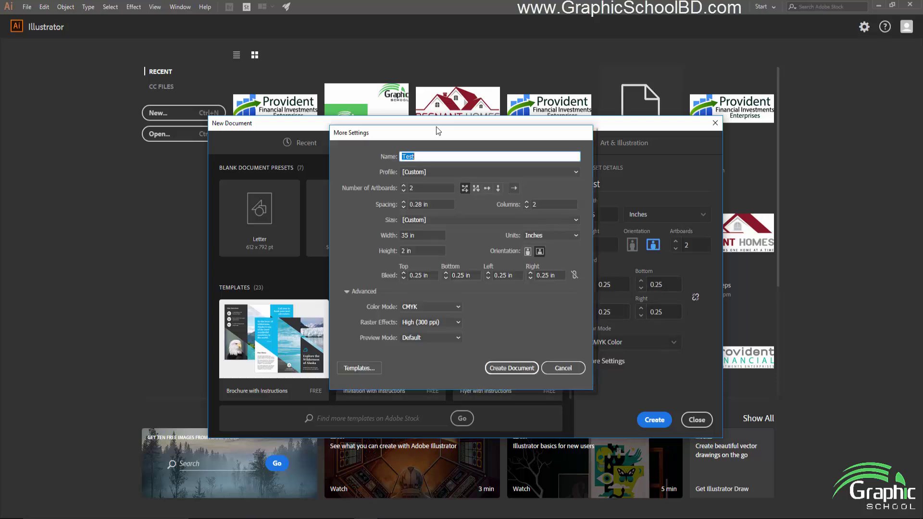
pyautogui.moveTo(436, 126); pyautogui.dragTo(268, 172)
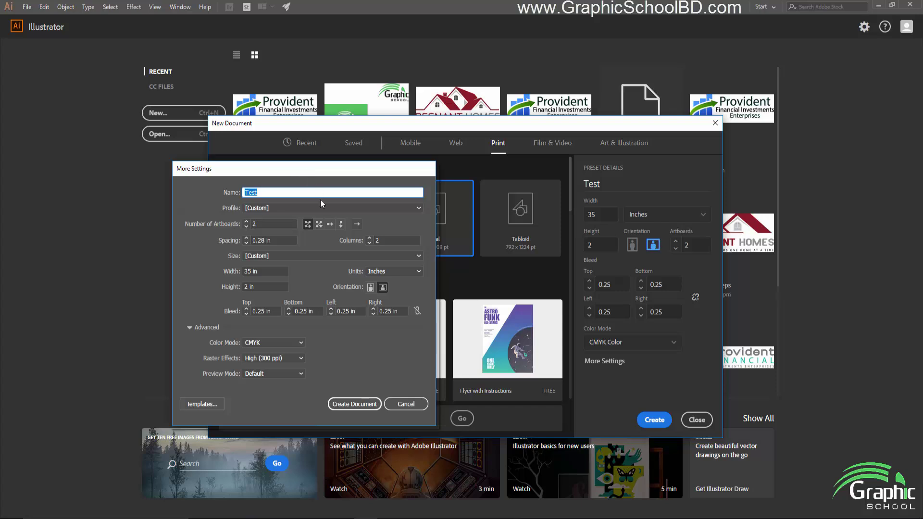
pyautogui.click(317, 224)
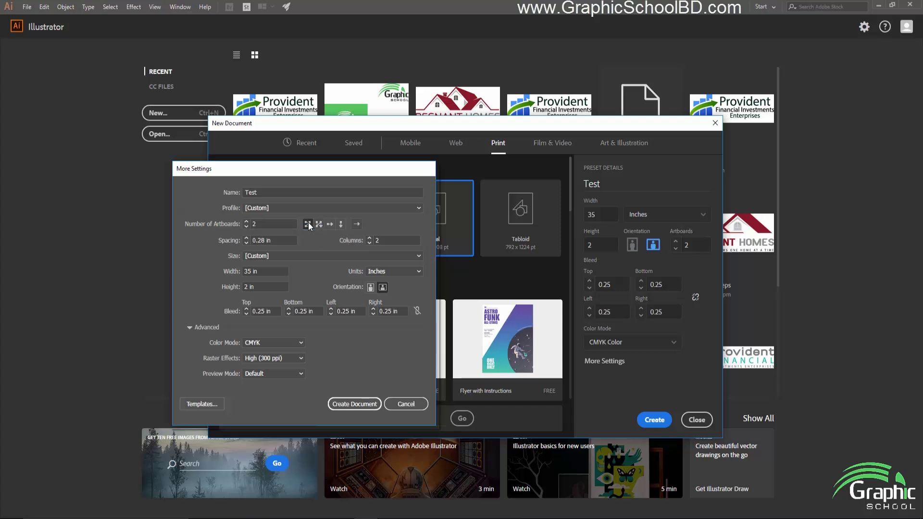
pyautogui.moveTo(291, 172); pyautogui.dragTo(300, 171)
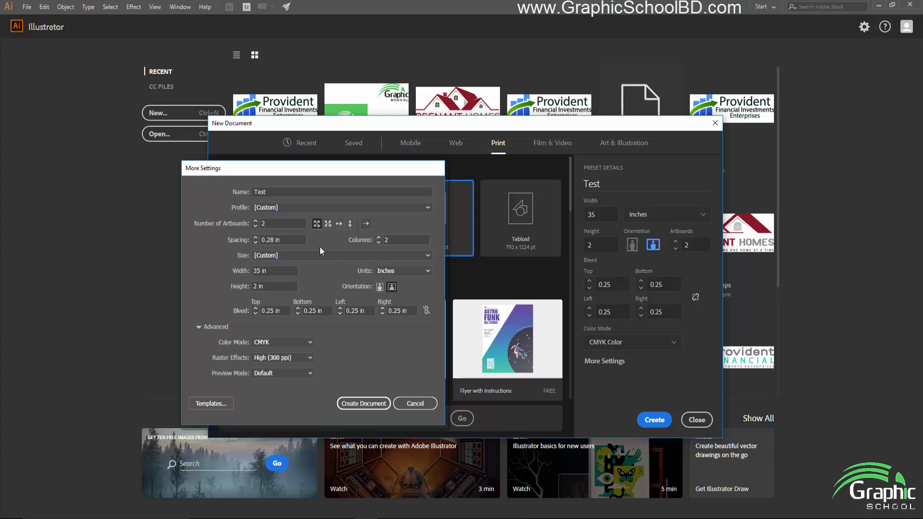
pyautogui.click(339, 224)
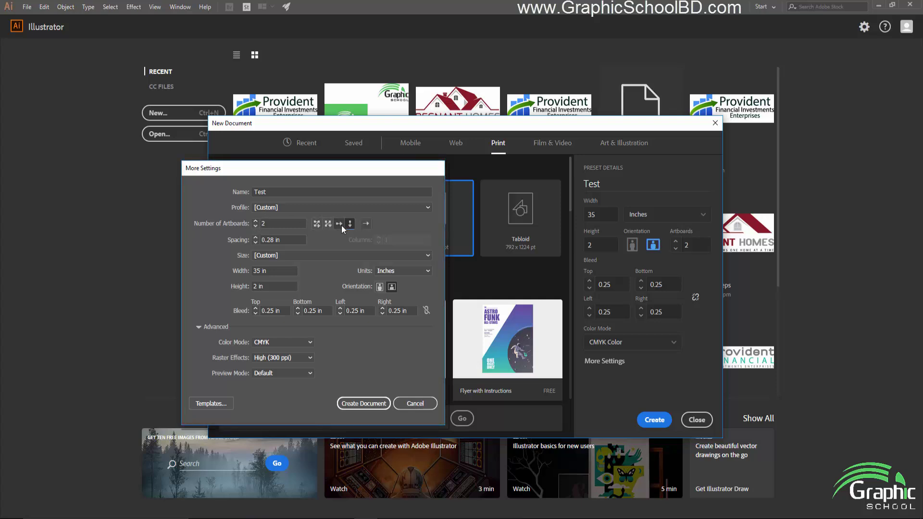
pyautogui.click(316, 223)
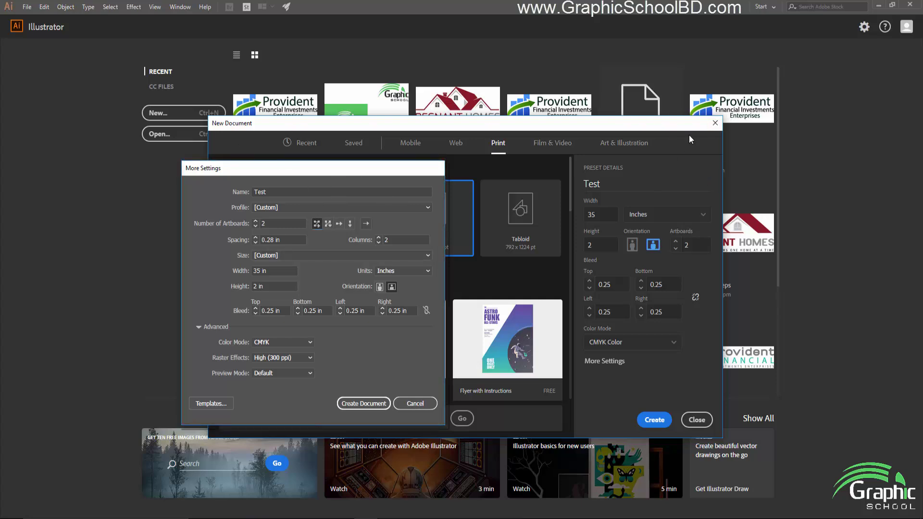
pyautogui.click(339, 223)
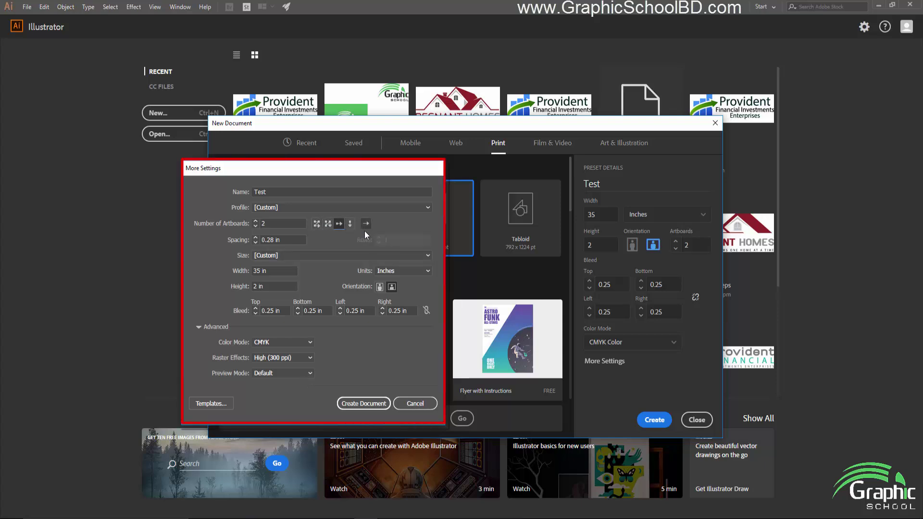
# - Check the available page sizes and measurement units for the print document
pyautogui.click(305, 257)
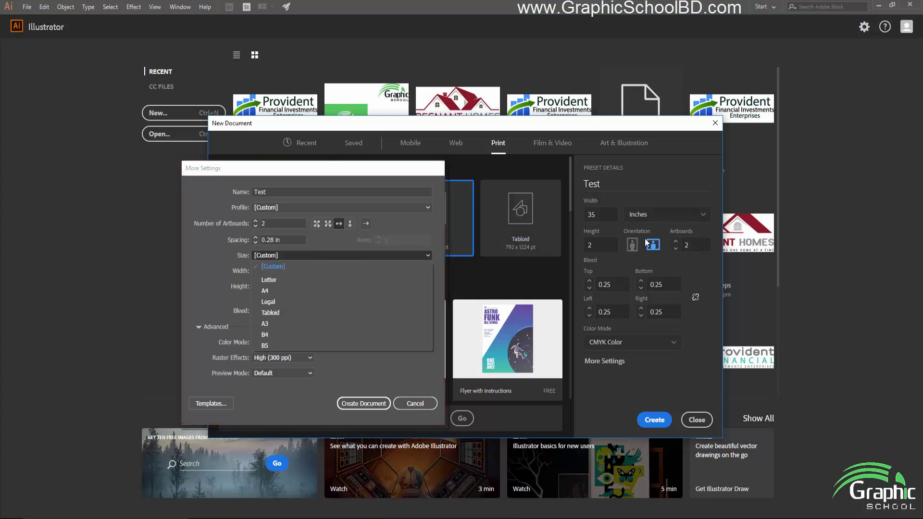
pyautogui.click(334, 257)
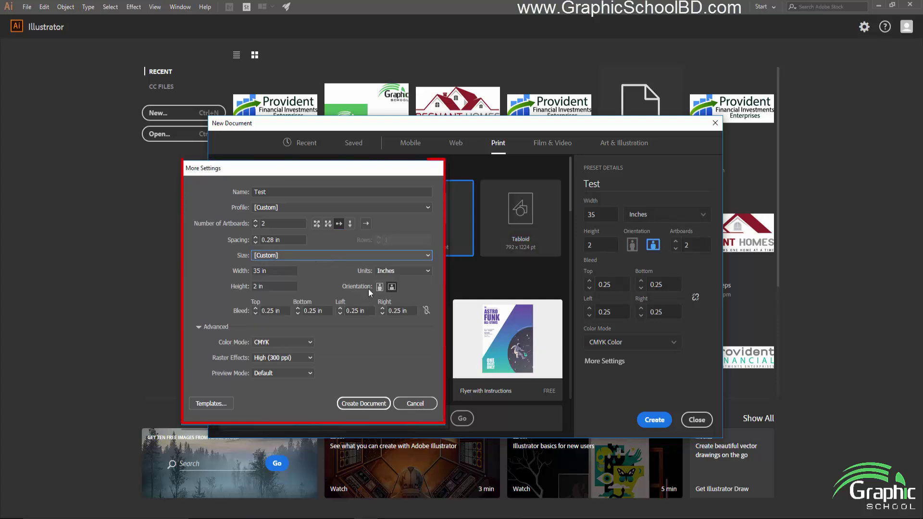
pyautogui.click(412, 270)
pyautogui.click(413, 270)
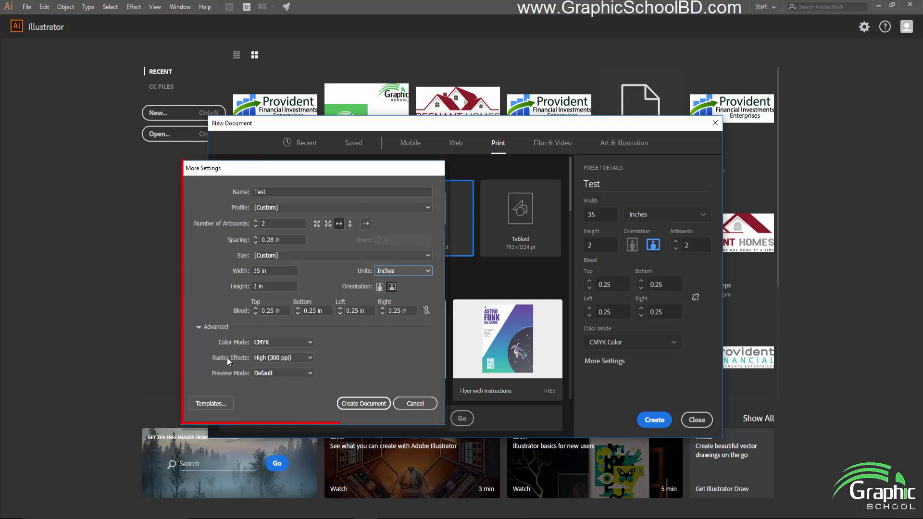
# - Review the raster effects resolution options for the print document, and leave the additional settings without creating it
pyautogui.click(289, 358)
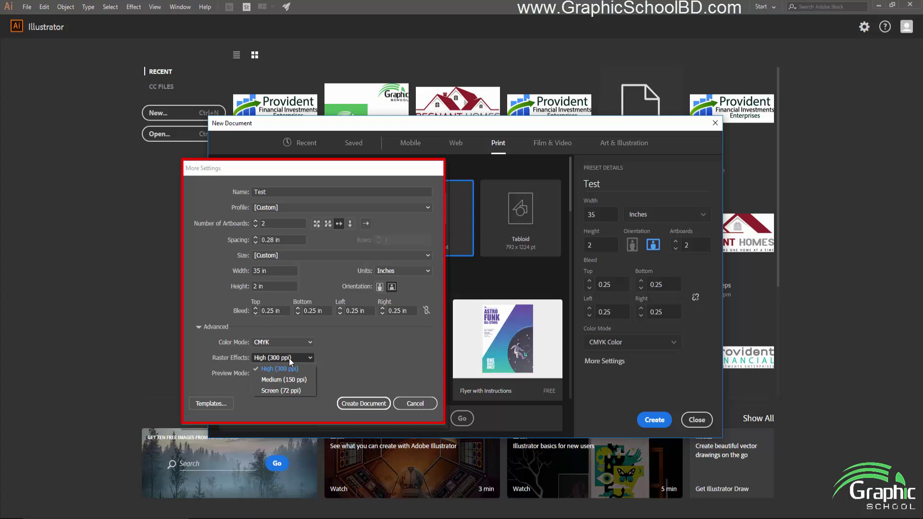
pyautogui.click(299, 358)
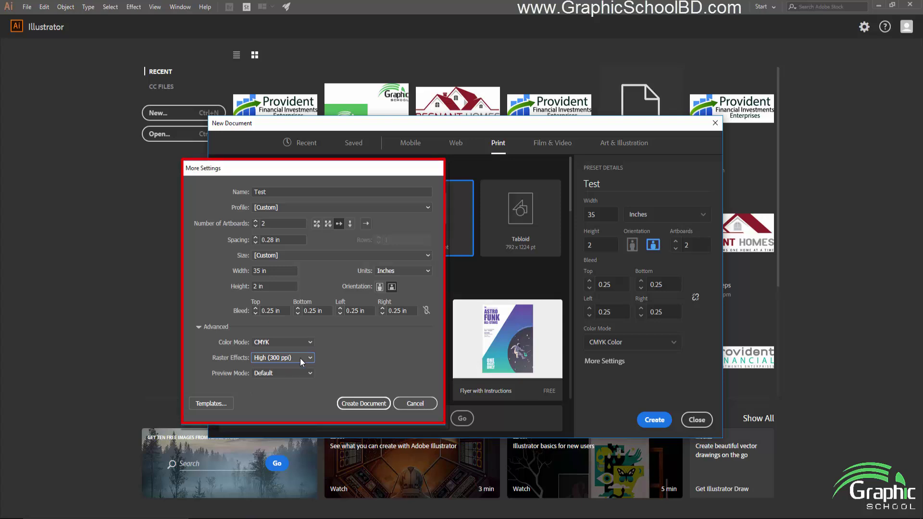
pyautogui.click(301, 357)
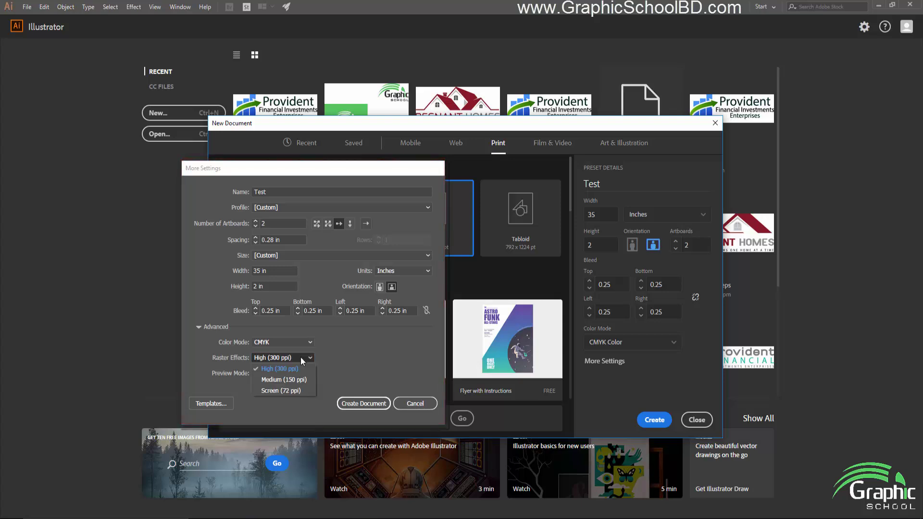
pyautogui.click(301, 357)
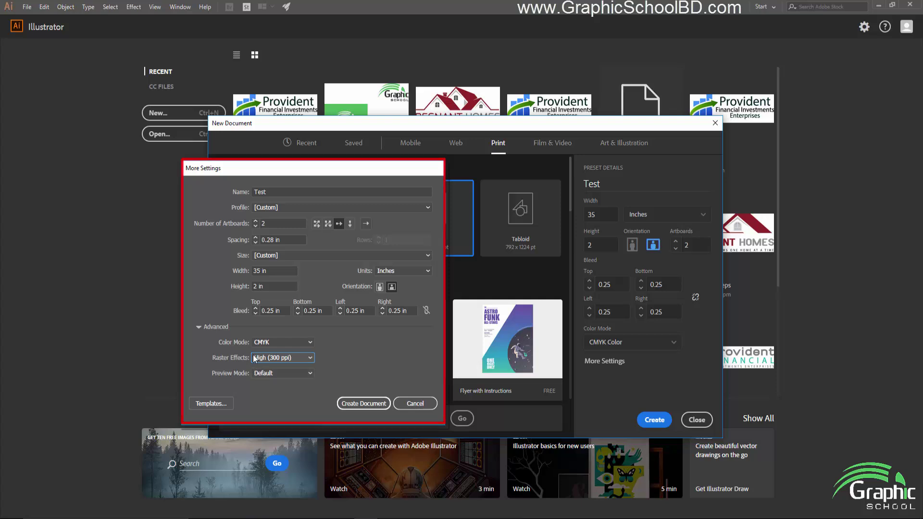
pyautogui.click(275, 358)
pyautogui.click(275, 359)
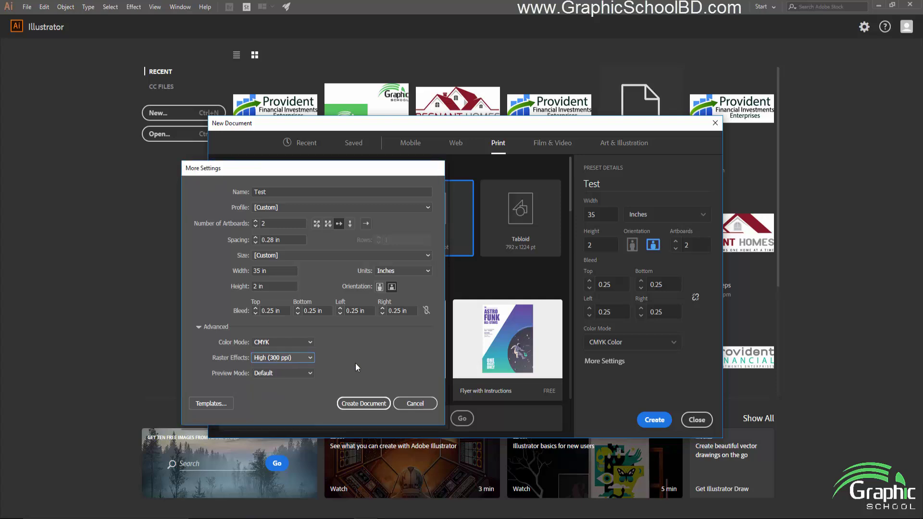
pyautogui.click(364, 403)
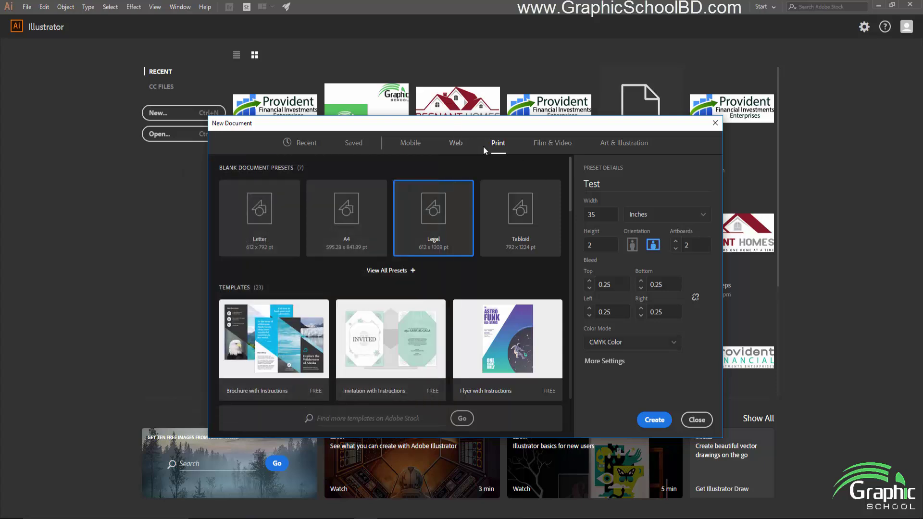
# - Switch to the Web presets and review the raster effects resolution options in the additional settings
pyautogui.click(456, 144)
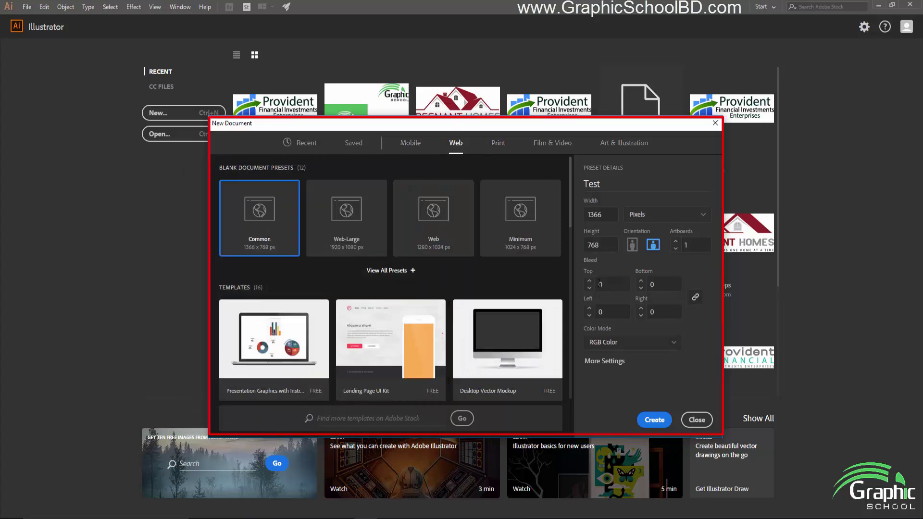
pyautogui.click(605, 361)
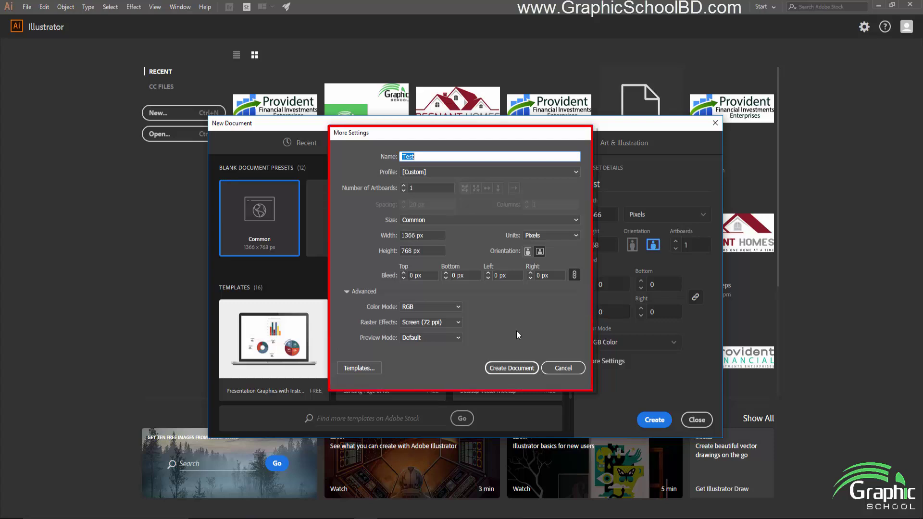
pyautogui.click(442, 322)
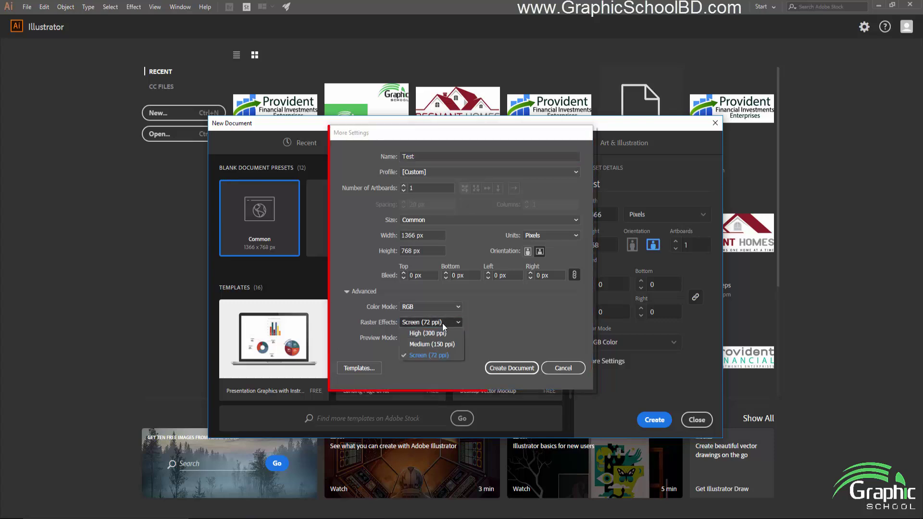
pyautogui.click(486, 319)
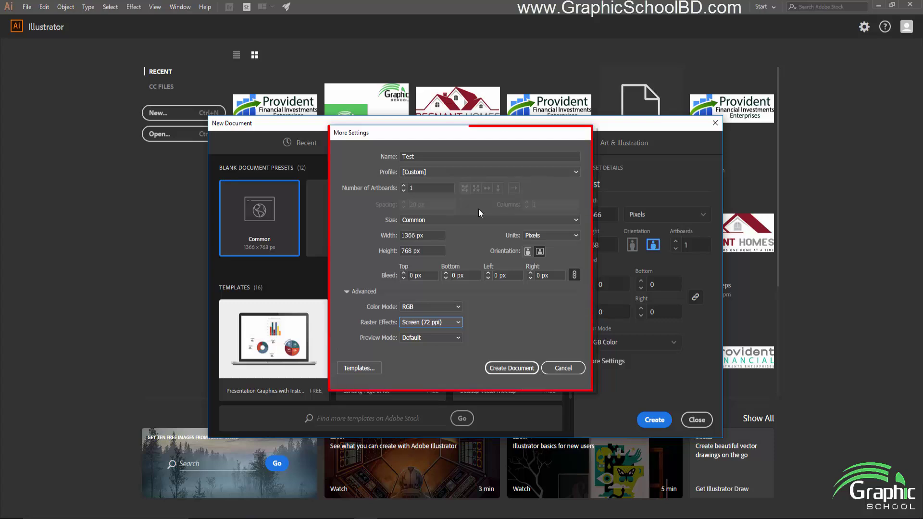
pyautogui.click(454, 322)
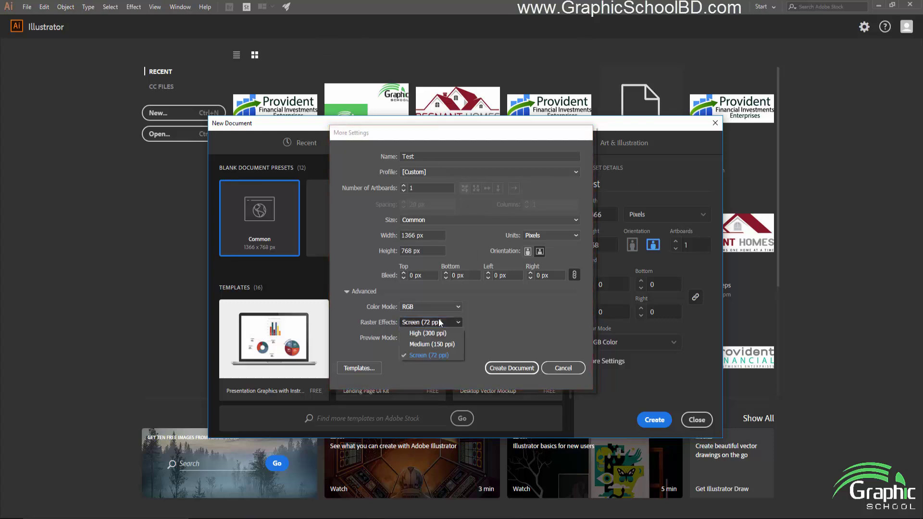
pyautogui.click(438, 318)
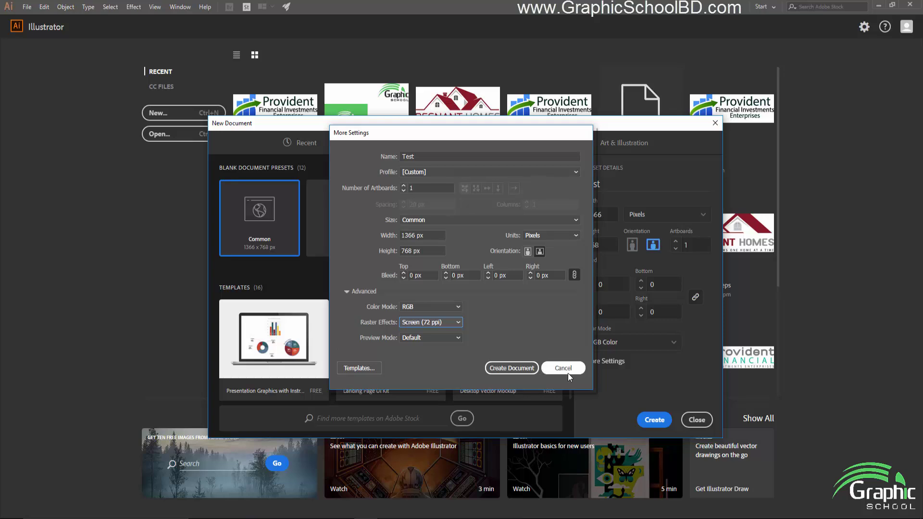
# - Browse the document templates and open the Blank Templates folder
pyautogui.click(356, 369)
pyautogui.moveTo(264, 104); pyautogui.dragTo(212, 103)
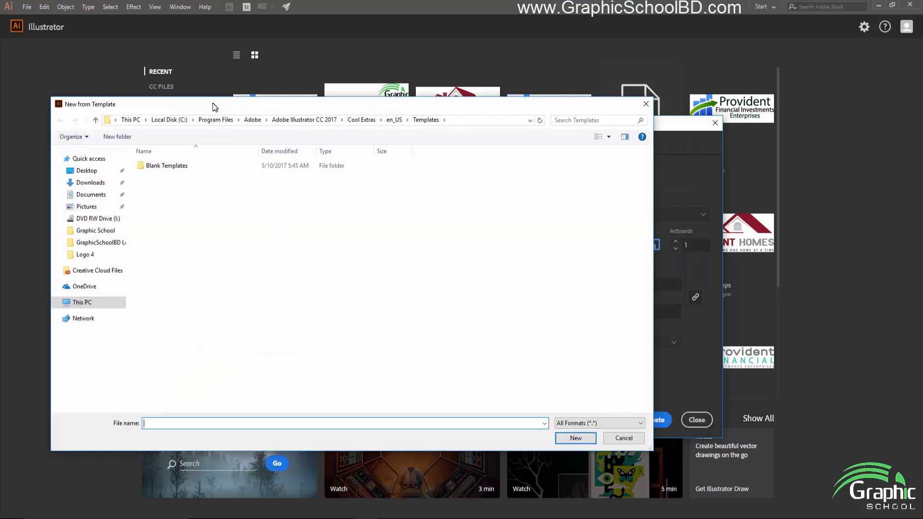
pyautogui.doubleClick(163, 165)
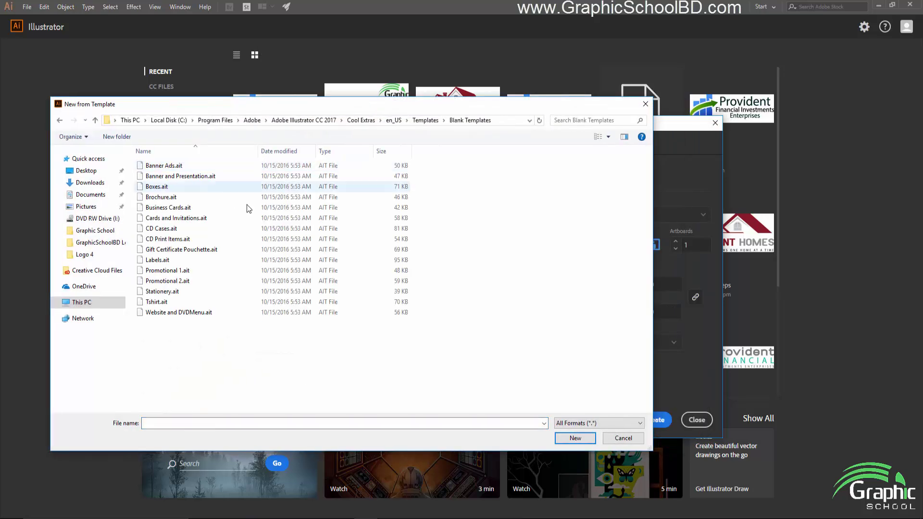
# - Look through the banner, promotional and T-shirt templates, and create a new document from Website and DVDMenu.ait
pyautogui.click(197, 165)
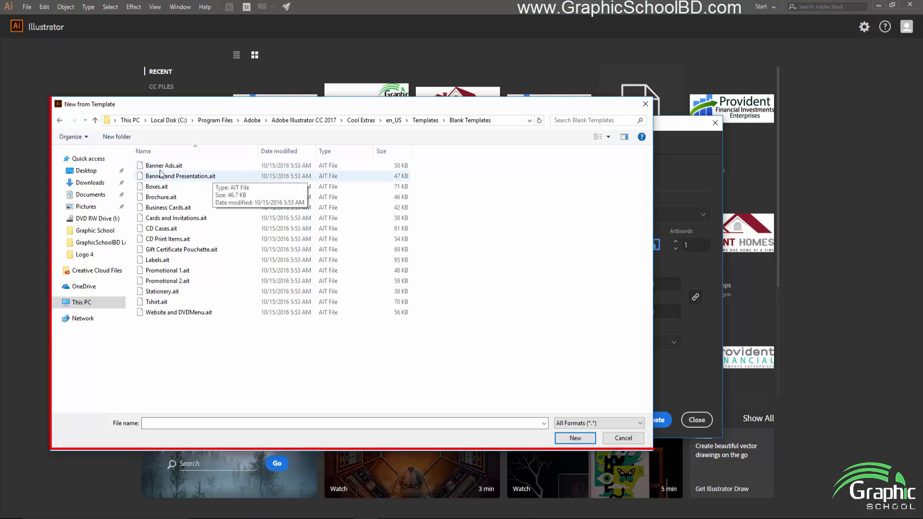
pyautogui.click(192, 176)
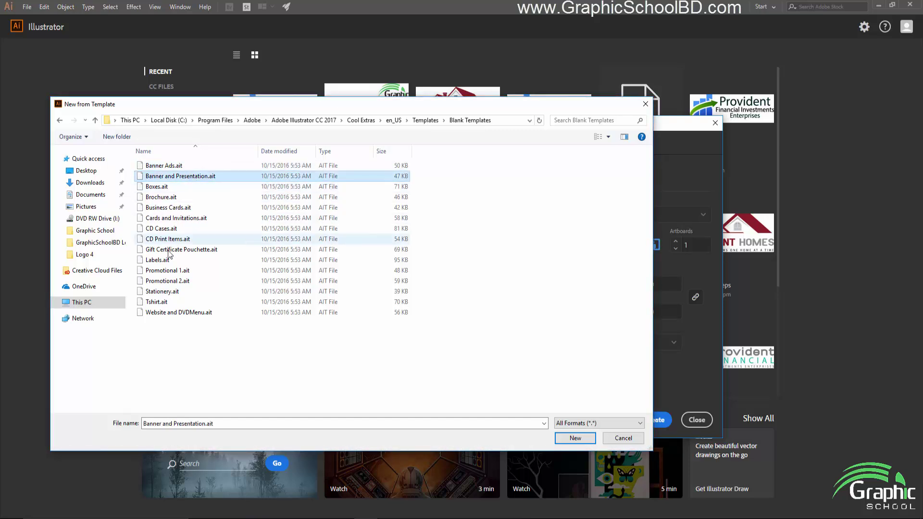
pyautogui.click(197, 259)
pyautogui.click(195, 270)
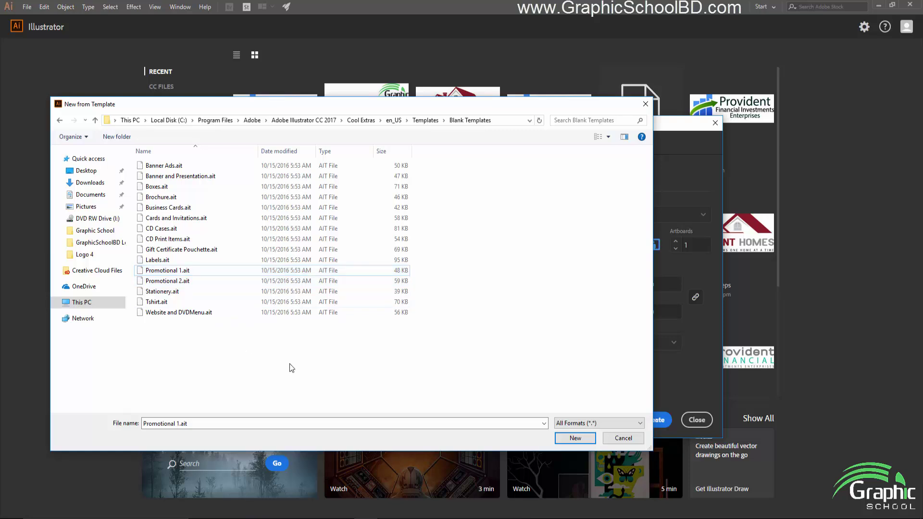
pyautogui.click(195, 302)
pyautogui.click(193, 313)
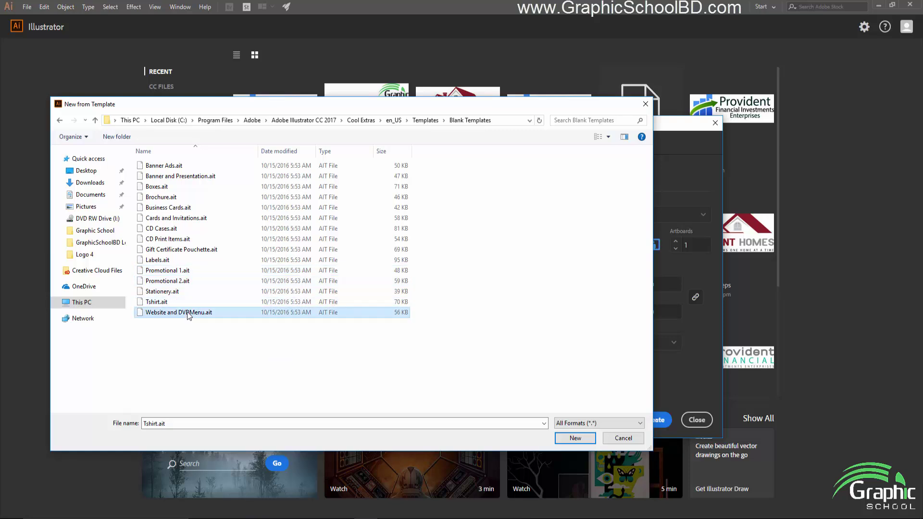
pyautogui.click(195, 302)
pyautogui.click(202, 313)
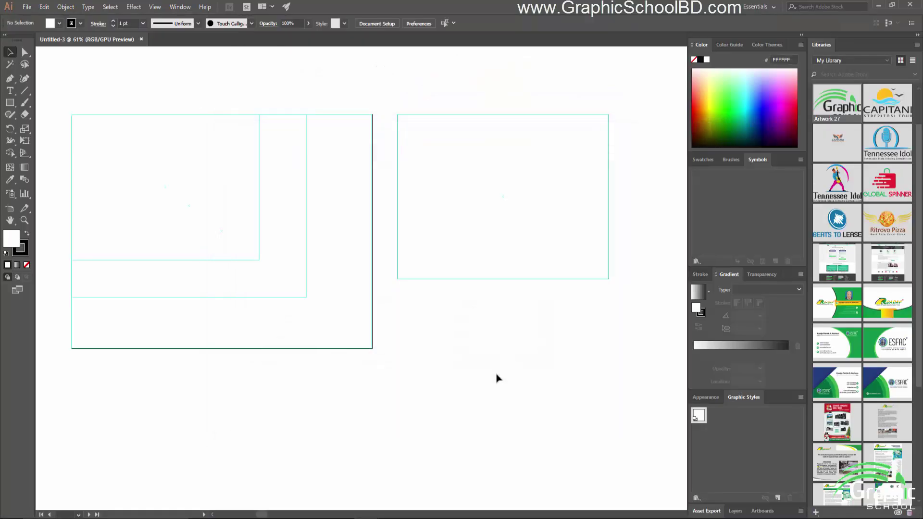
# - Examine the page outlines of the document made from the template, and close it
pyautogui.scroll(1, 375, 241)
pyautogui.scroll(-3, 453, 278)
pyautogui.scroll(2, 452, 277)
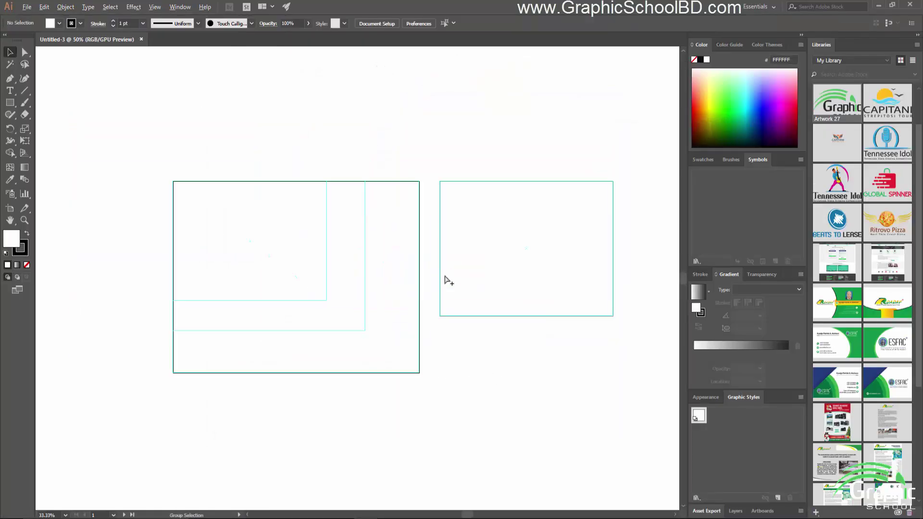
pyautogui.moveTo(117, 123); pyautogui.dragTo(521, 375)
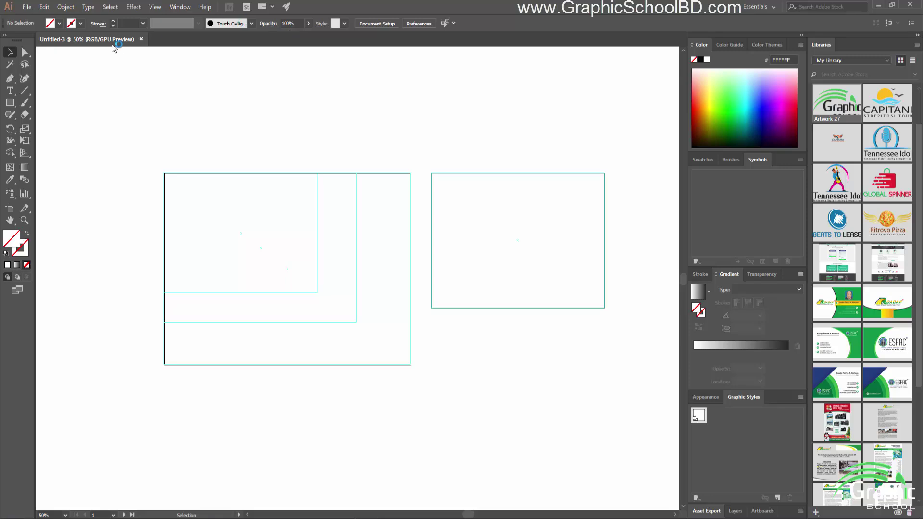
pyautogui.click(142, 39)
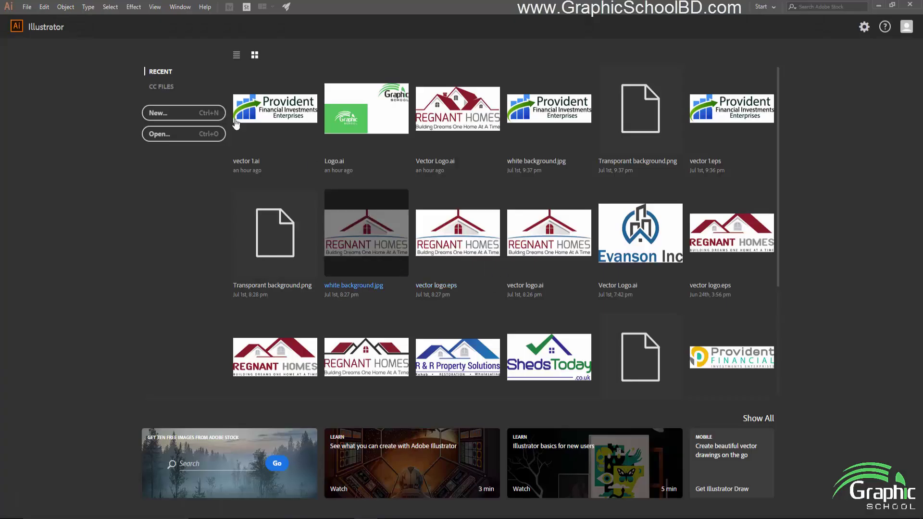
# - Create a new document from the Labels.ait template in the Blank Templates folder
pyautogui.click(191, 119)
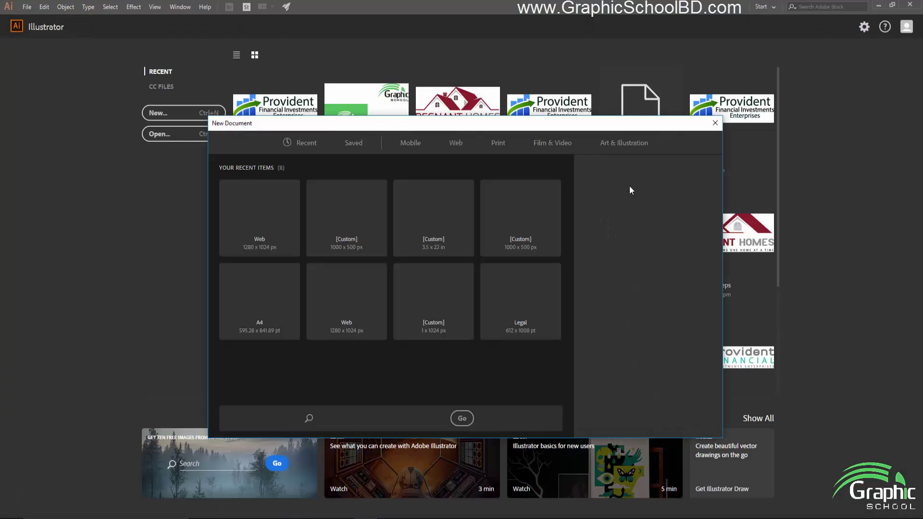
pyautogui.click(605, 367)
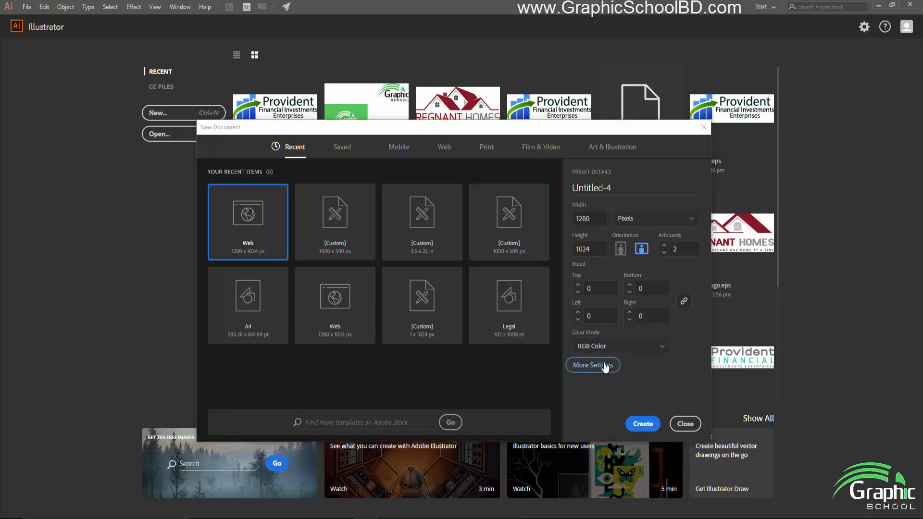
pyautogui.click(348, 368)
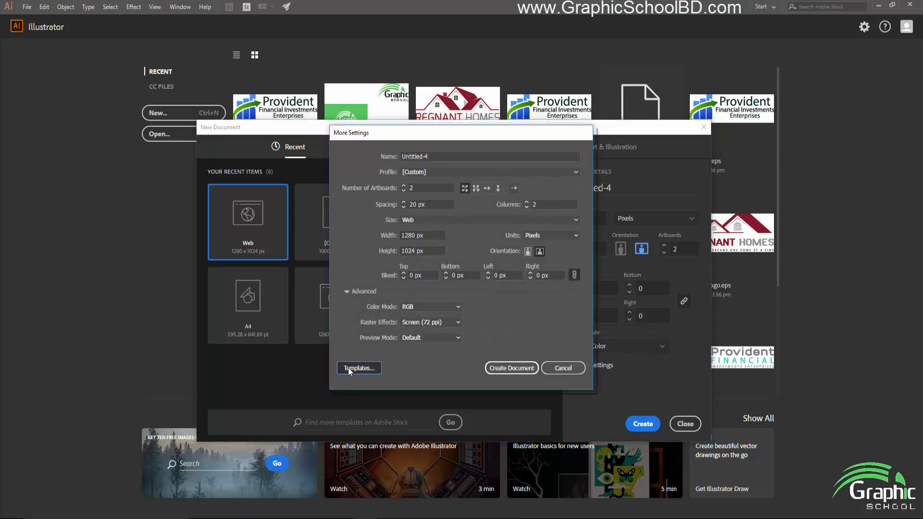
pyautogui.doubleClick(161, 166)
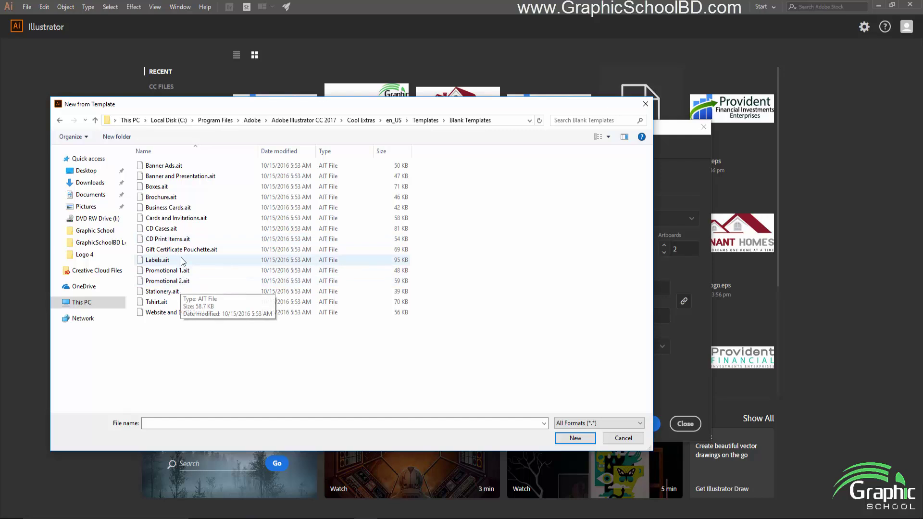
pyautogui.click(182, 259)
pyautogui.click(575, 437)
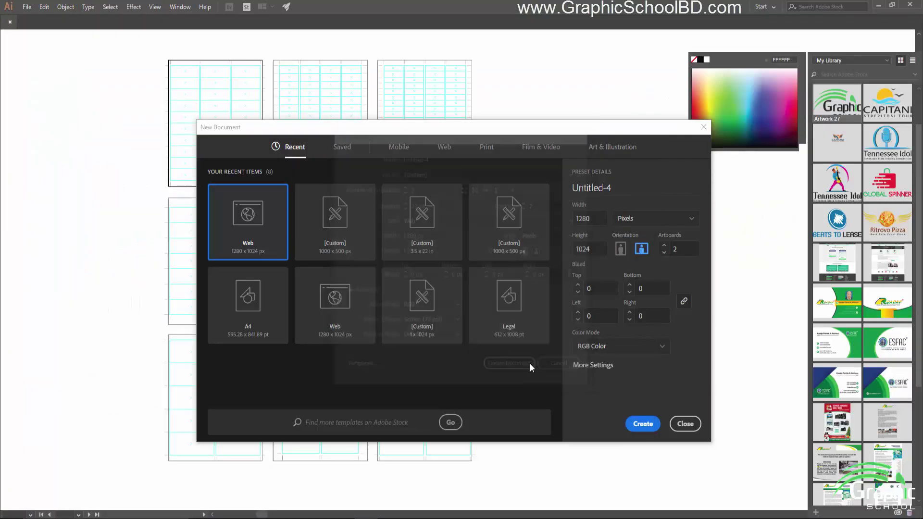
# - Look over the label sheet layouts and close the document
pyautogui.press('super')
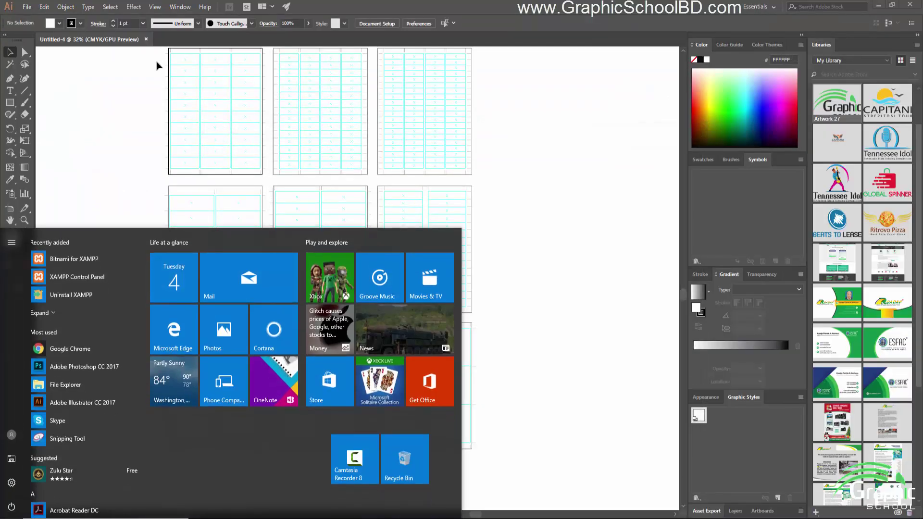
pyautogui.press('super')
pyautogui.click(145, 39)
# - Start a new document and compare the HDV 720, HDV 1080, 4K UHD and 8K FUHD sizes among the Film & Video presets
pyautogui.click(190, 114)
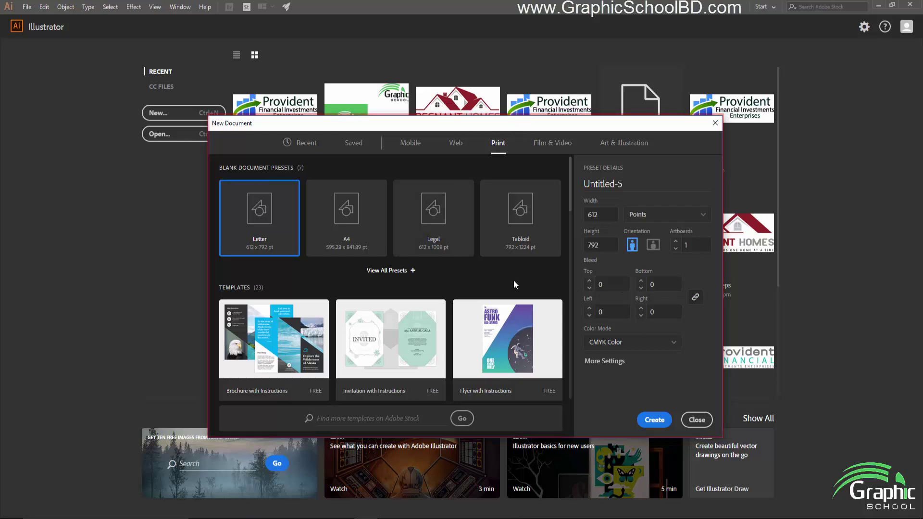
pyautogui.click(552, 146)
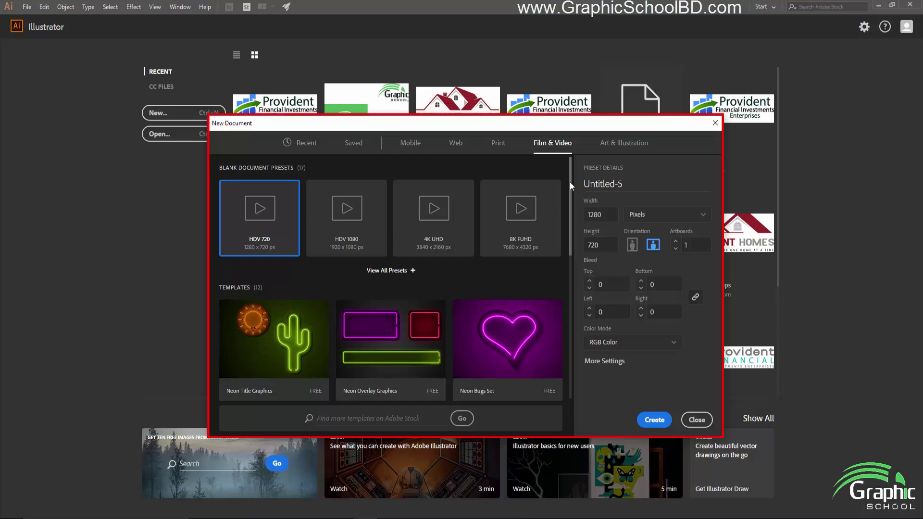
pyautogui.click(346, 207)
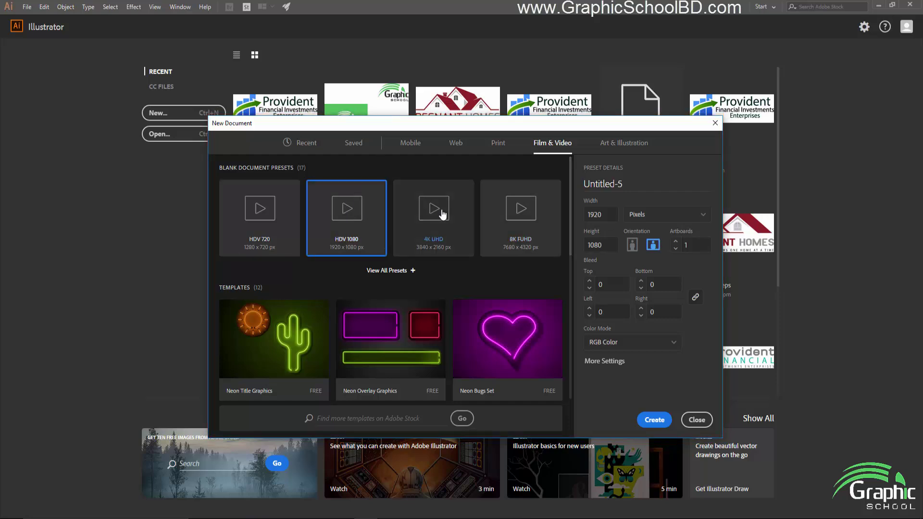
pyautogui.click(433, 210)
pyautogui.click(535, 211)
pyautogui.click(395, 221)
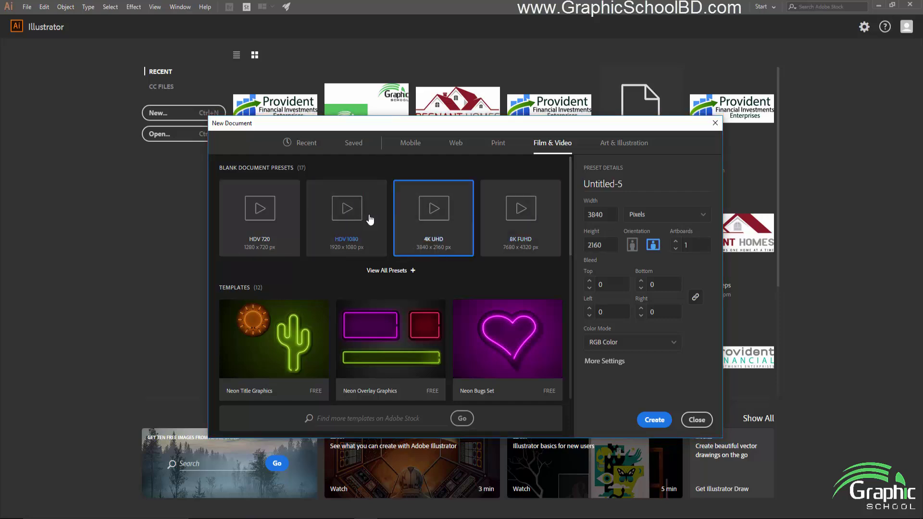
pyautogui.click(299, 222)
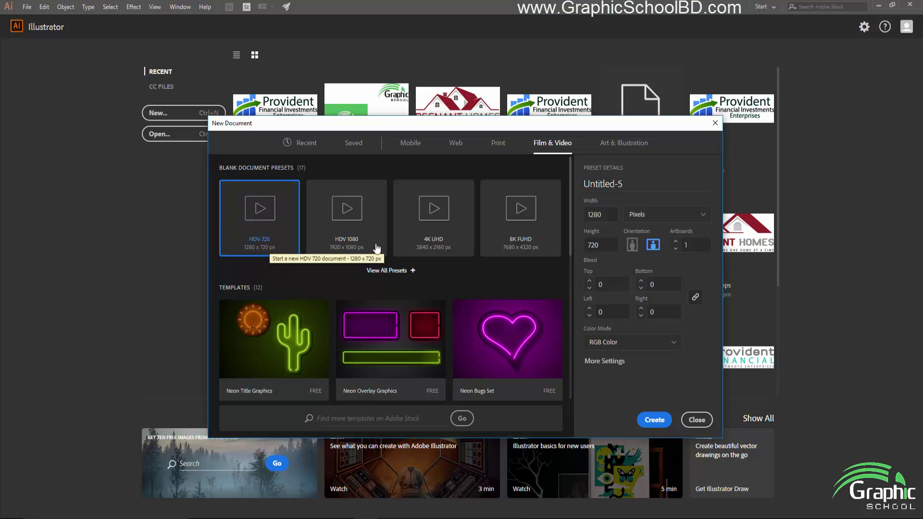
pyautogui.click(350, 246)
pyautogui.click(439, 255)
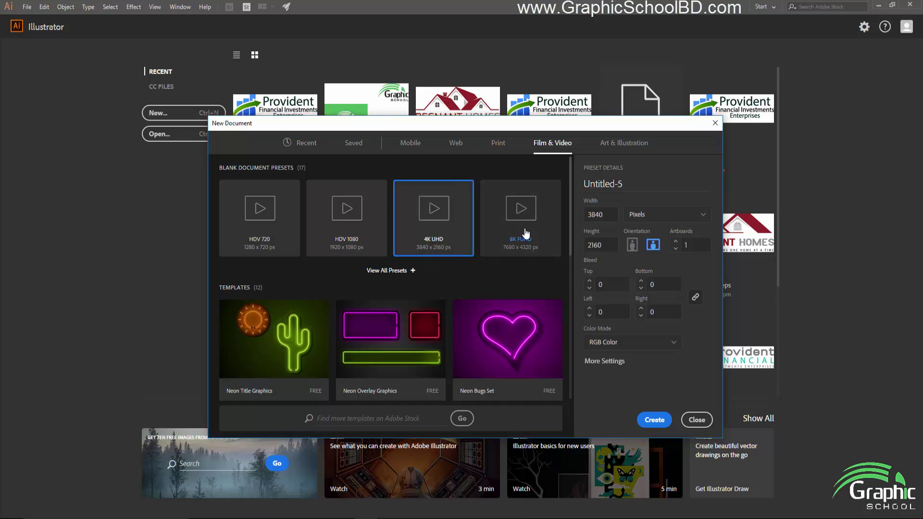
pyautogui.click(525, 234)
pyautogui.click(441, 235)
pyautogui.click(496, 236)
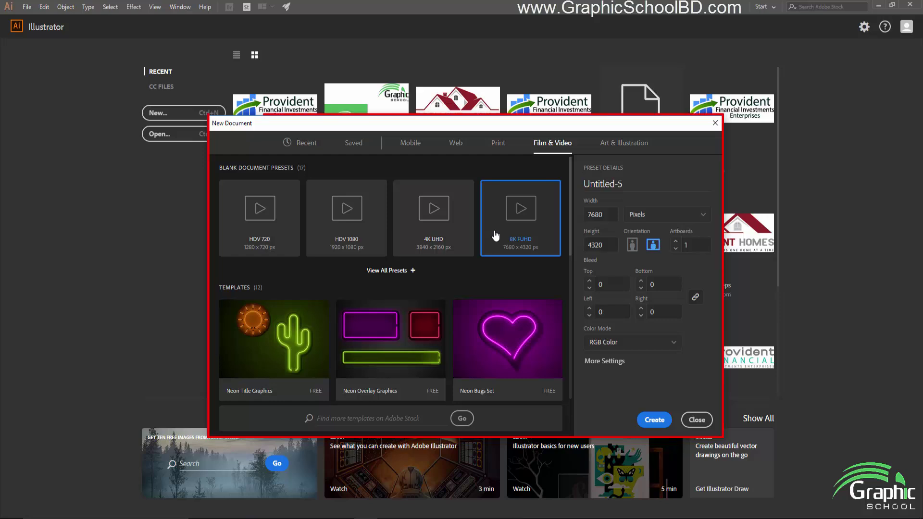
pyautogui.click(309, 226)
pyautogui.click(257, 204)
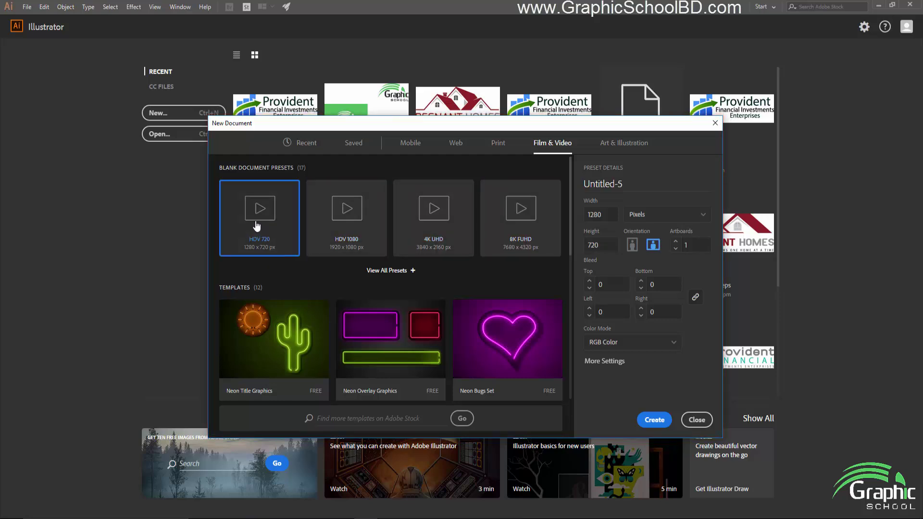
pyautogui.click(459, 223)
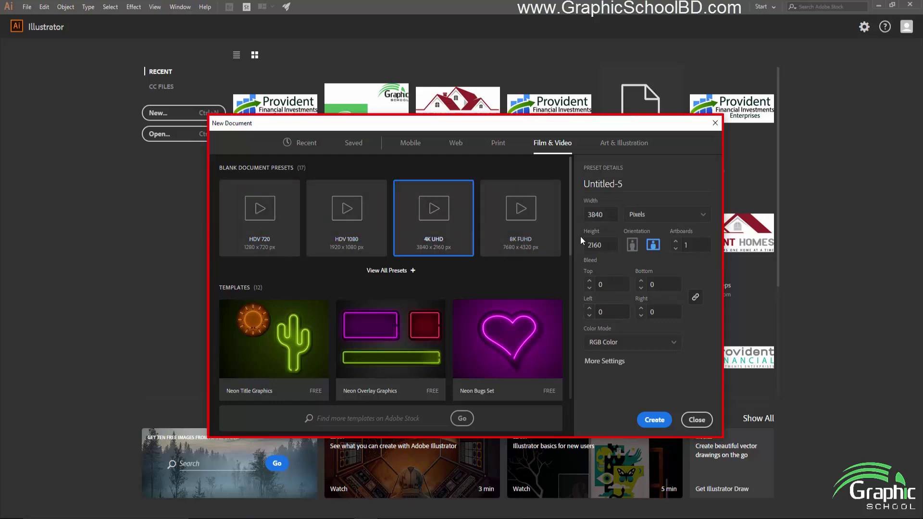
# - Review the Art & Illustration preset sizes, including 1920 x 1080, and compare them with the Print and Web presets
pyautogui.click(620, 144)
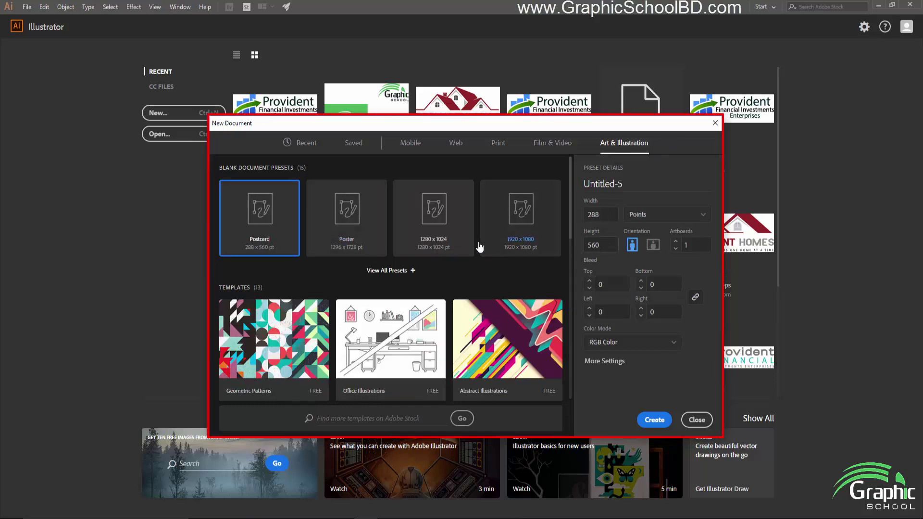
pyautogui.click(380, 217)
pyautogui.click(519, 221)
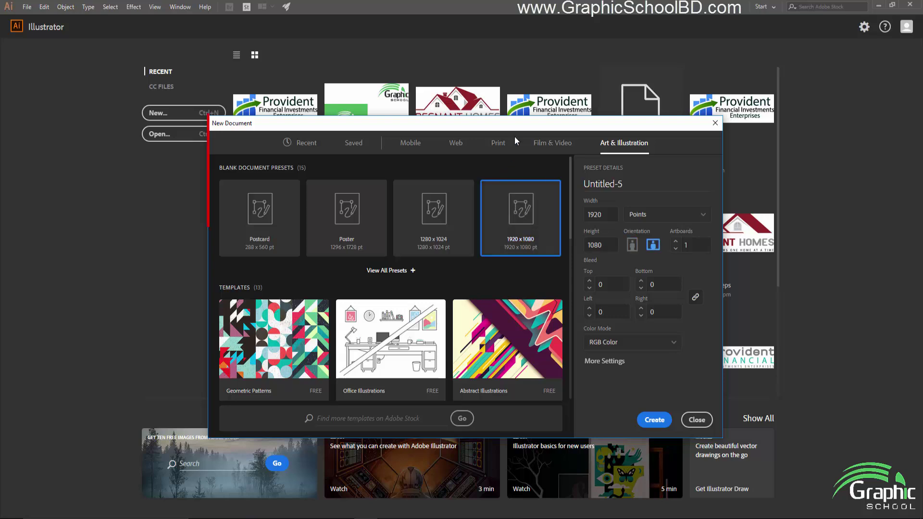
pyautogui.click(498, 144)
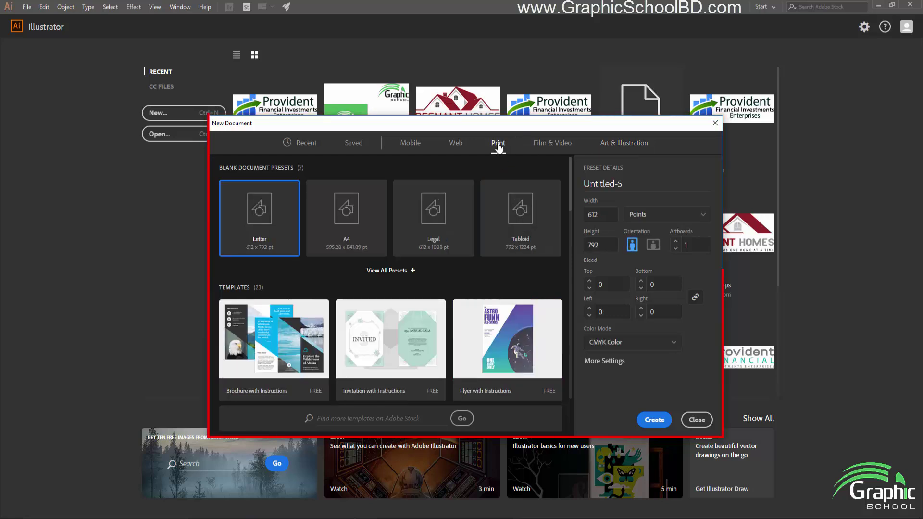
pyautogui.click(456, 144)
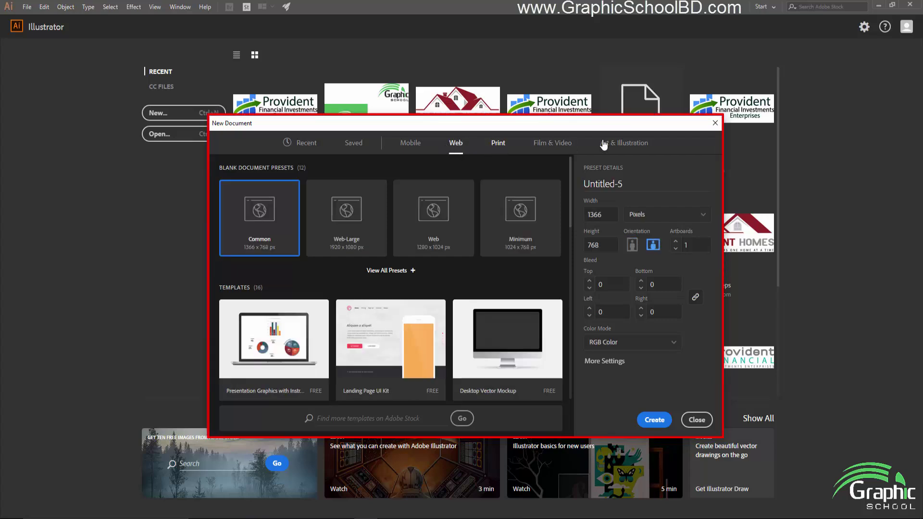
# - Switch to the Print presets and set the page to 3.5 pt wide and 2 pt high with 2 artboards
pyautogui.click(497, 145)
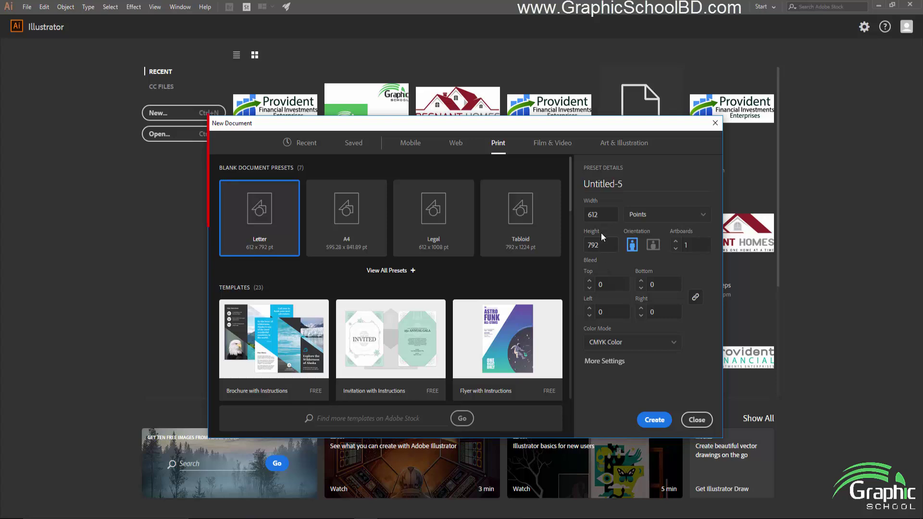
pyautogui.click(601, 217)
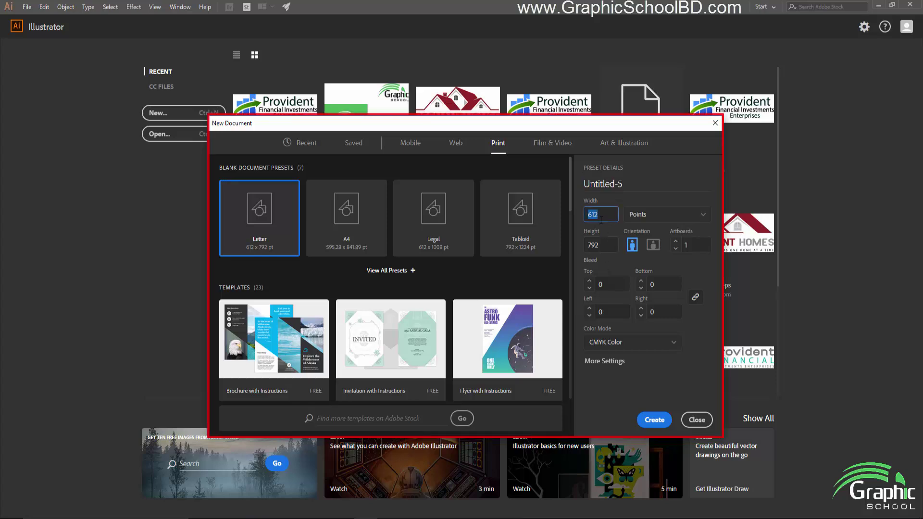
pyautogui.write('3')
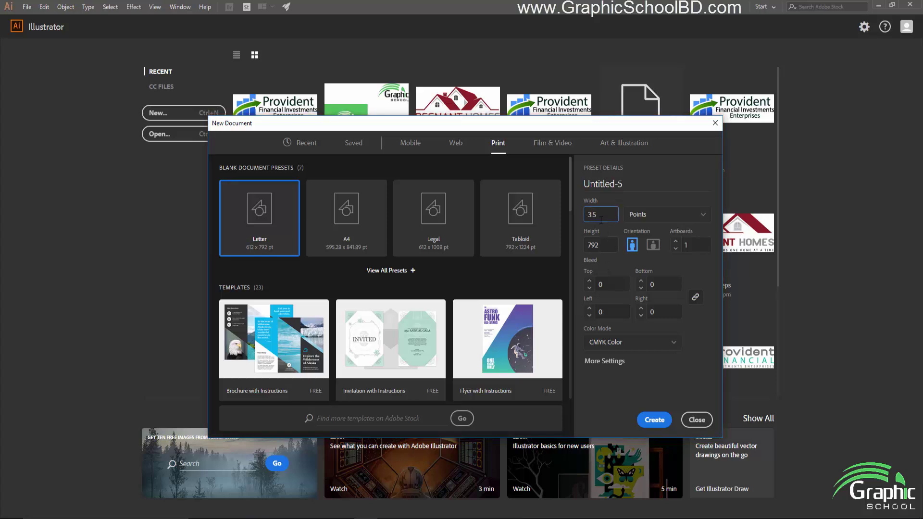
pyautogui.write('.5')
pyautogui.press('Tab')
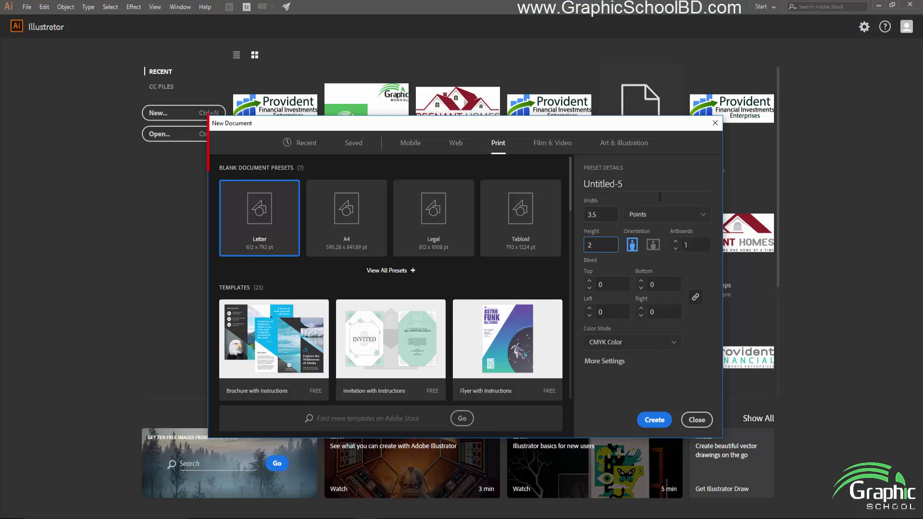
pyautogui.write('2')
pyautogui.click(693, 247)
pyautogui.press('BackSpace')
pyautogui.write('2')
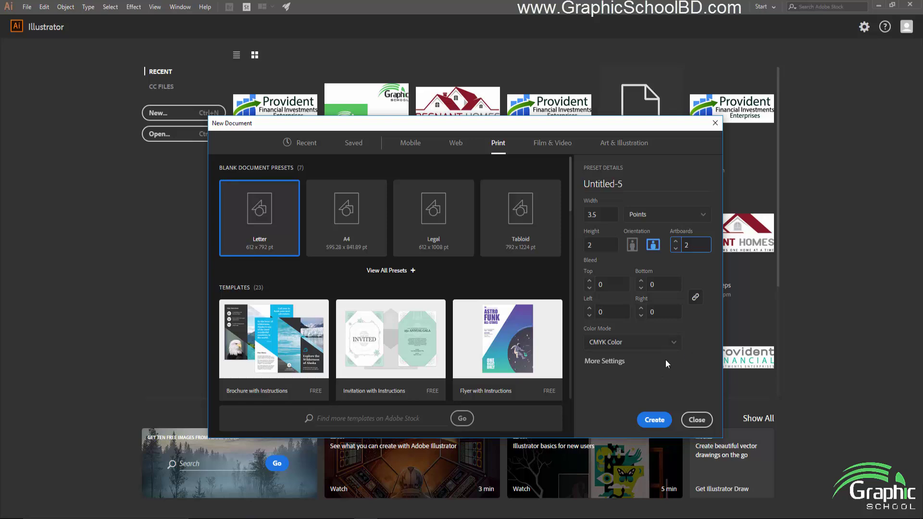
# - Arrange the artboards in a grid by column in the additional settings and create the document
pyautogui.click(604, 361)
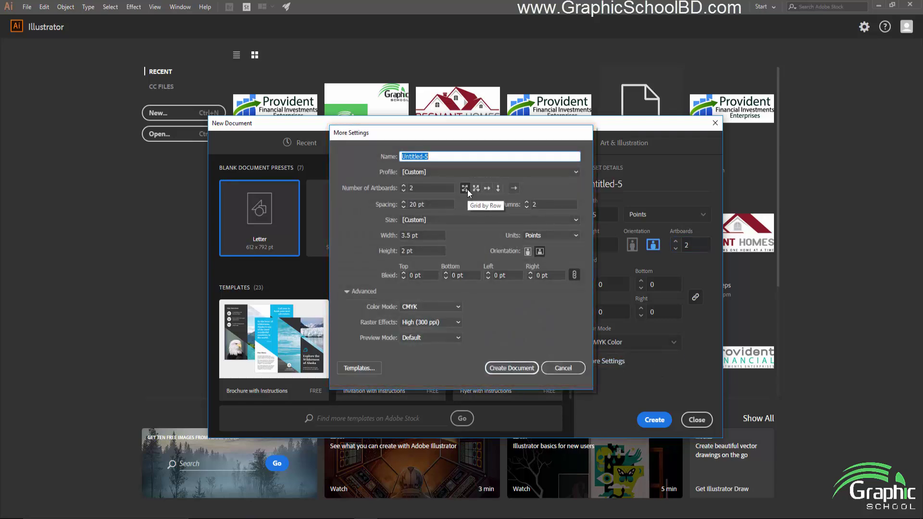
pyautogui.click(476, 188)
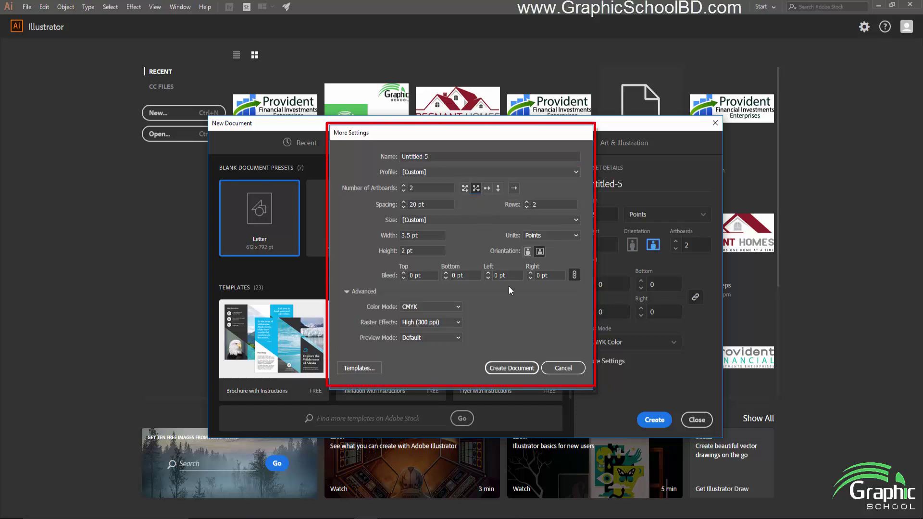
pyautogui.click(521, 368)
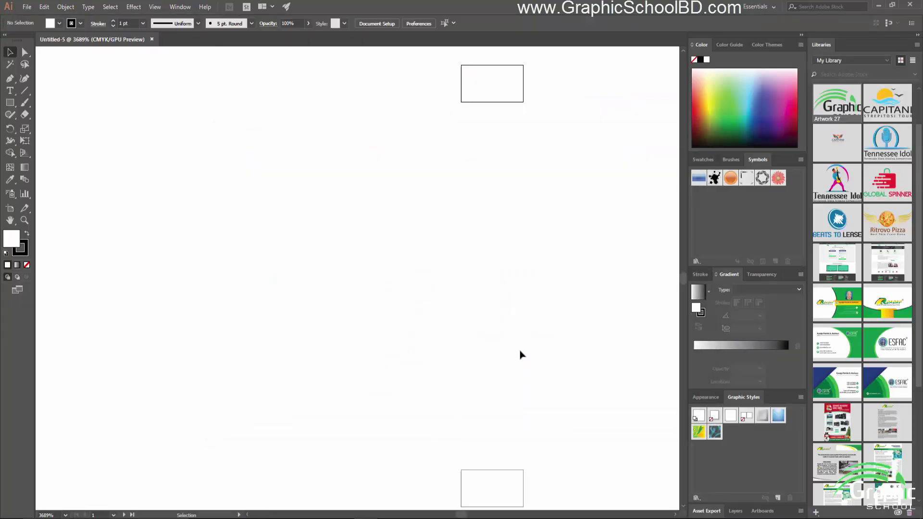
# - Examine the arrangement of the two artboards on the canvas and close the document
pyautogui.scroll(-3, 510, 264)
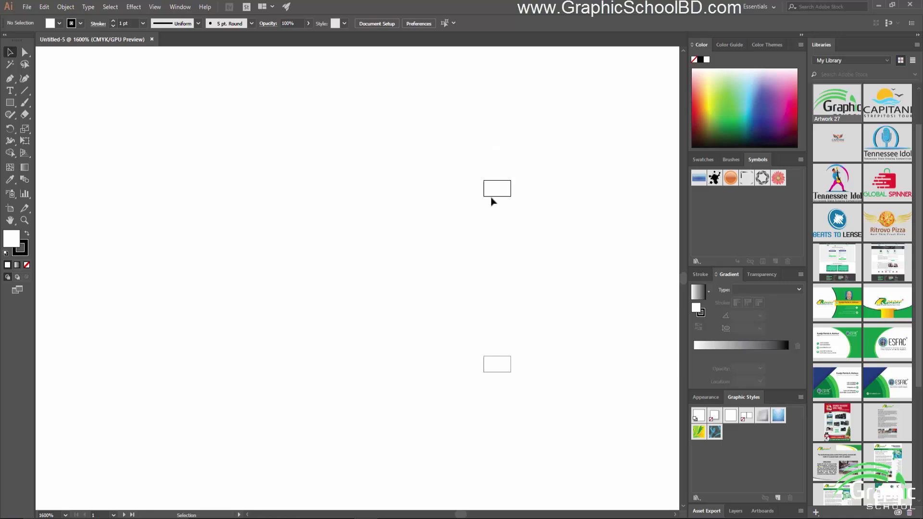
pyautogui.scroll(1, 496, 220)
pyautogui.scroll(-1, 492, 227)
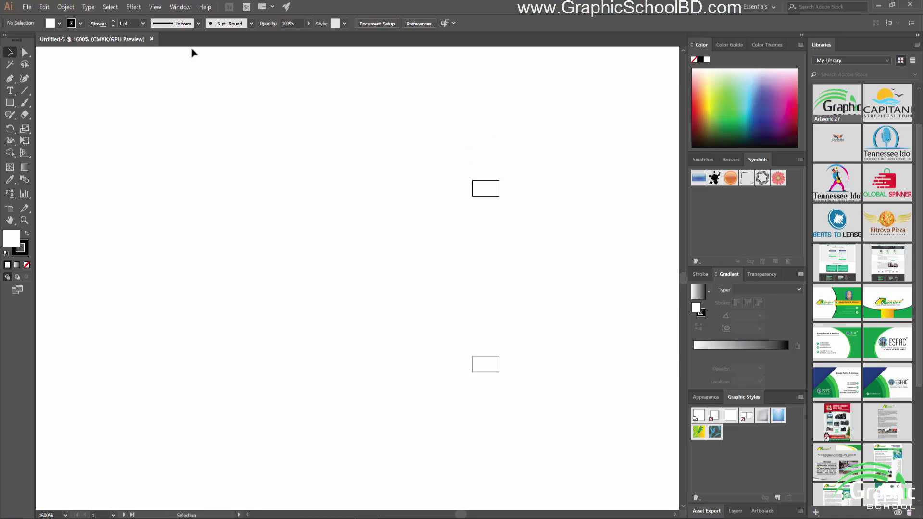
pyautogui.click(151, 40)
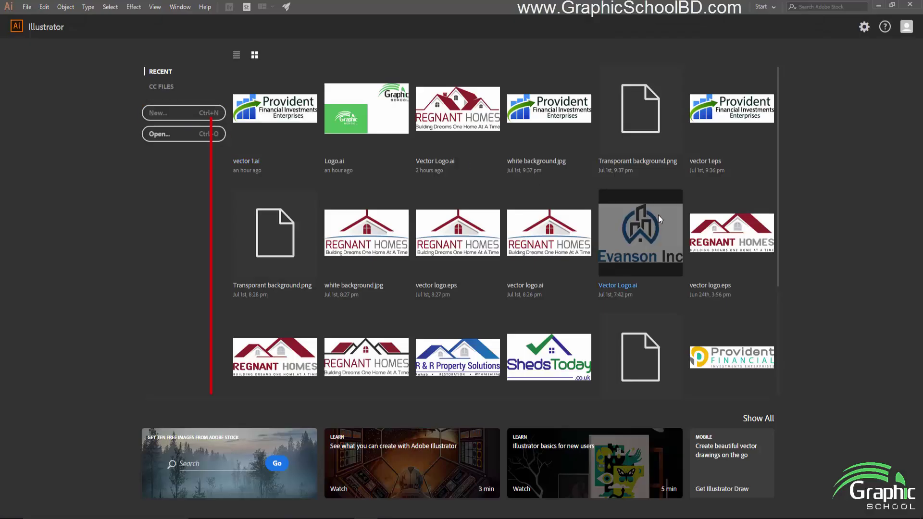
# - Start another Print document with a height of 2 pt and 2 artboards
pyautogui.hotkey('ctrl', 'n')
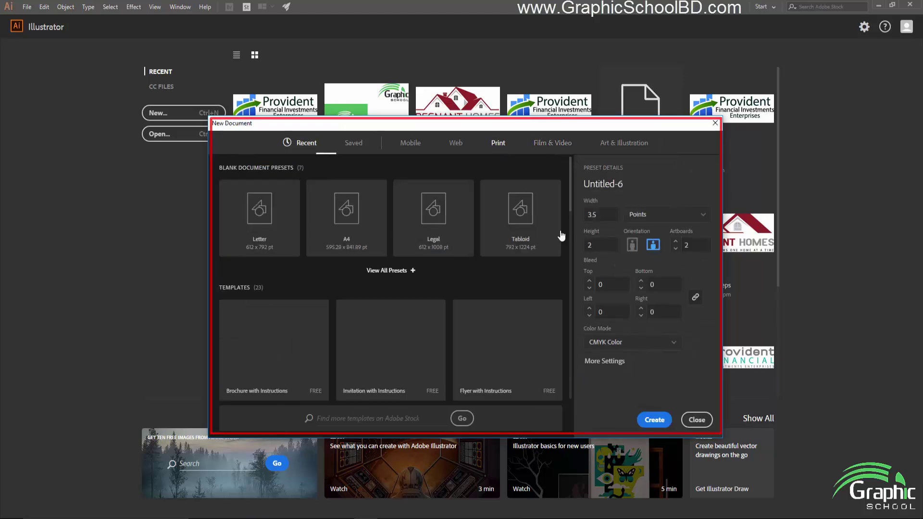
pyautogui.doubleClick(612, 242)
pyautogui.write('2')
pyautogui.click(692, 243)
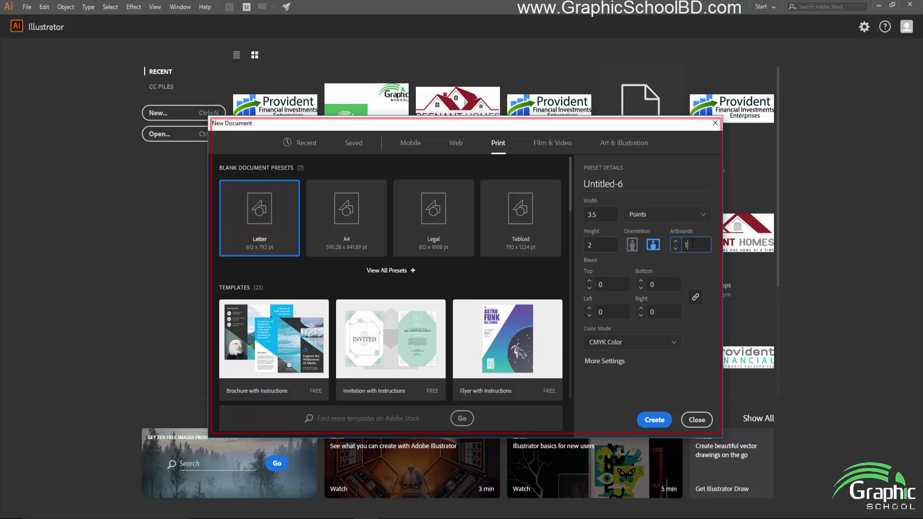
pyautogui.write('2')
# - Arrange the artboards in a grid by column with 3 pt spacing in the additional settings and create the document
pyautogui.click(604, 360)
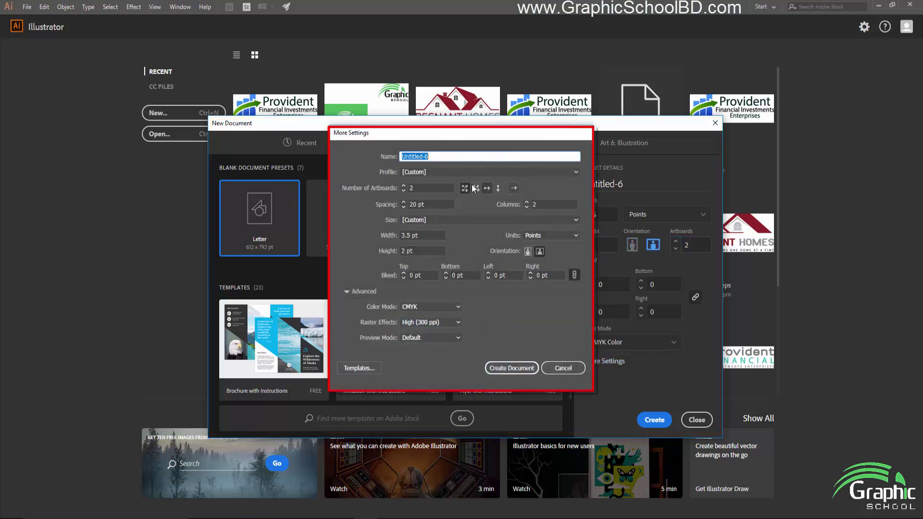
pyautogui.click(476, 188)
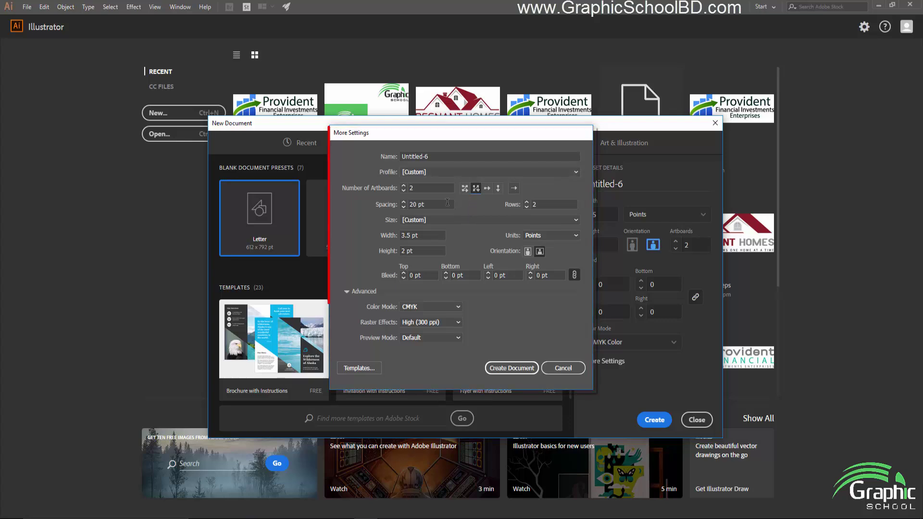
pyautogui.moveTo(424, 205); pyautogui.dragTo(393, 203)
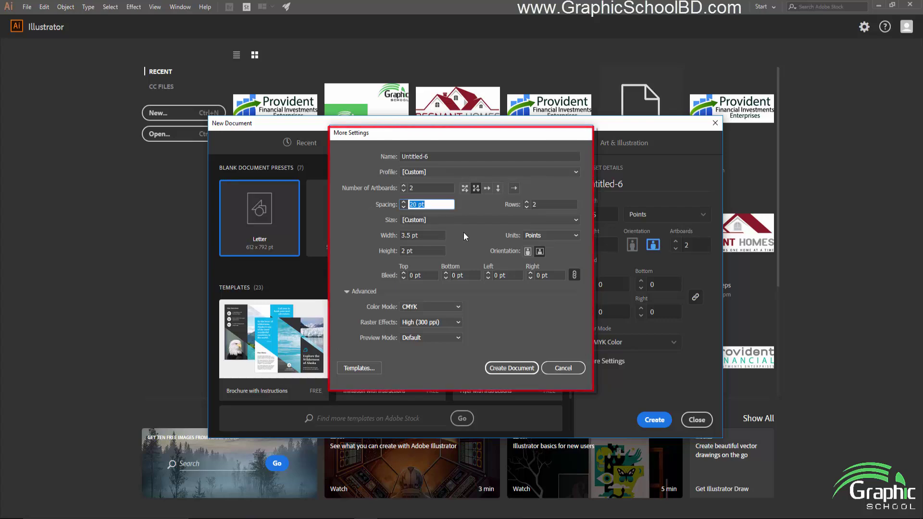
pyautogui.write('5')
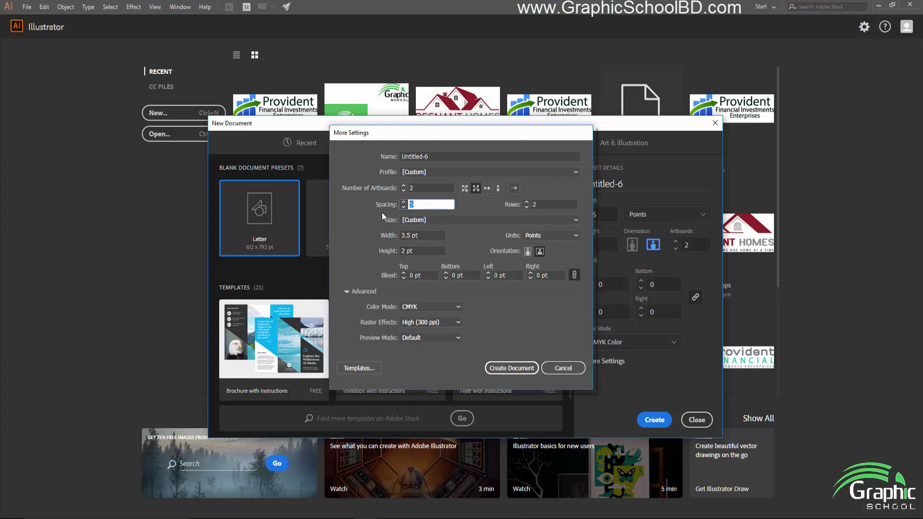
pyautogui.write('3')
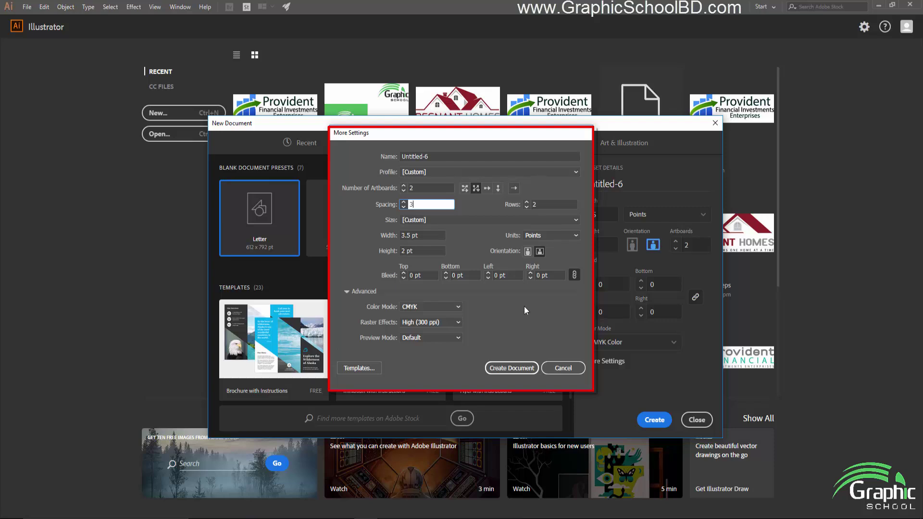
pyautogui.click(515, 368)
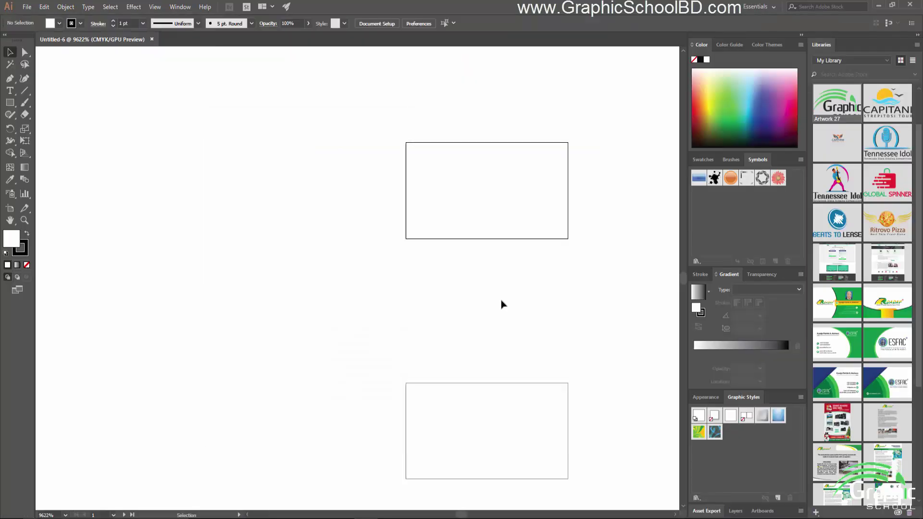
# - Examine the spacing between the two stacked artboards on the canvas
pyautogui.scroll(-1, 505, 398)
pyautogui.moveTo(509, 401); pyautogui.dragTo(433, 355)
pyautogui.scroll(1, 466, 360)
pyautogui.scroll(-1, 459, 362)
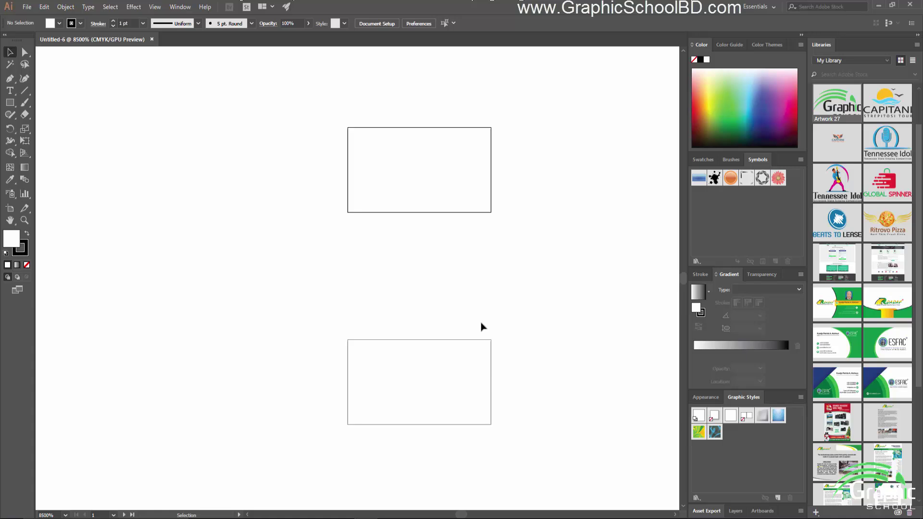
pyautogui.moveTo(511, 263); pyautogui.dragTo(484, 254)
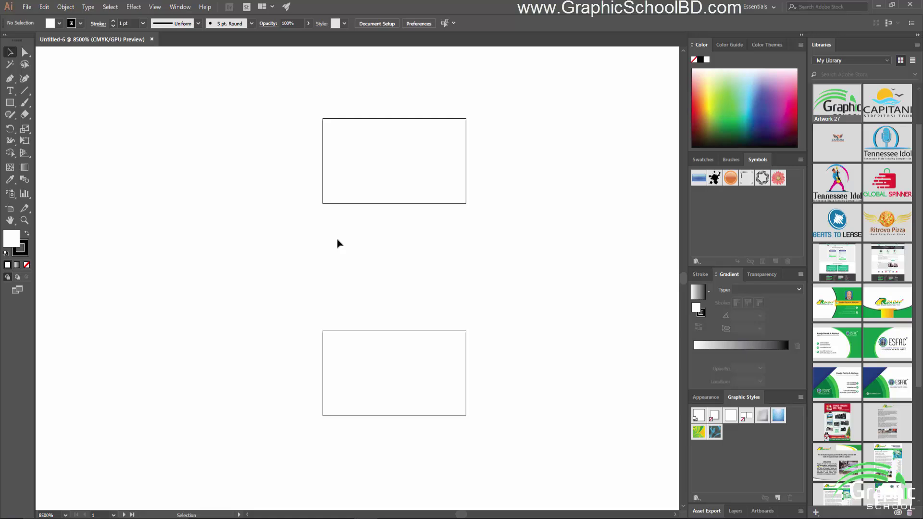
pyautogui.click(135, 7)
pyautogui.click(405, 165)
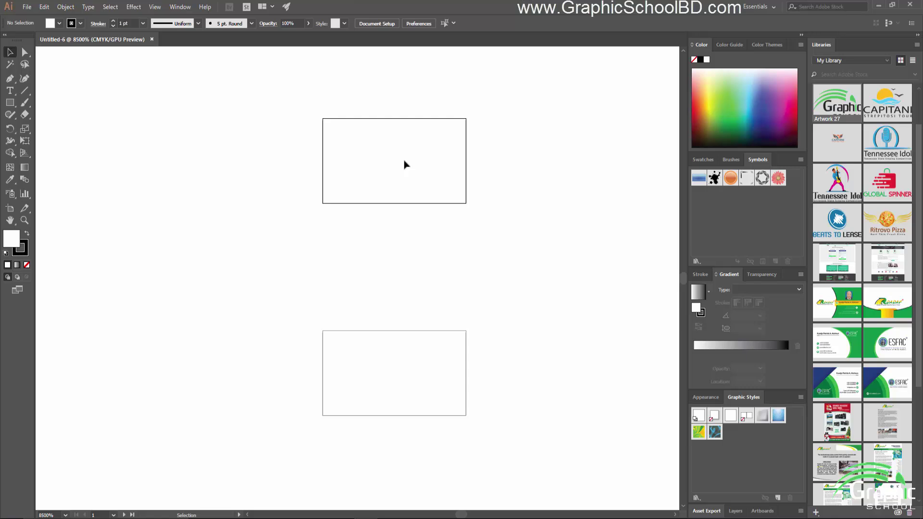